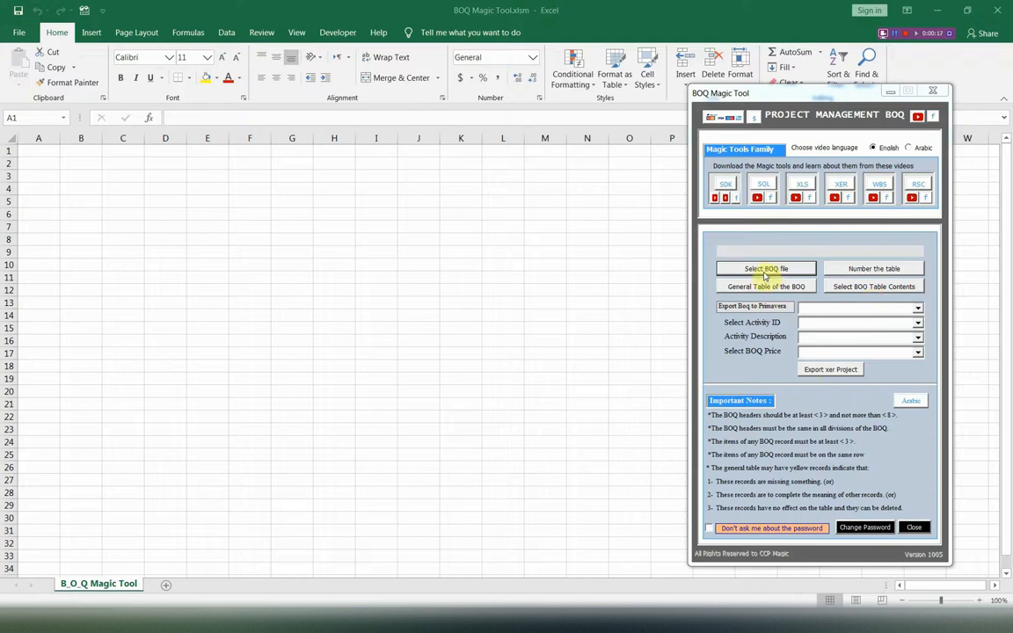
Load BOQ1.xlsx from the BOQ Sample folder as the tool's BOQ file
click(765, 271)
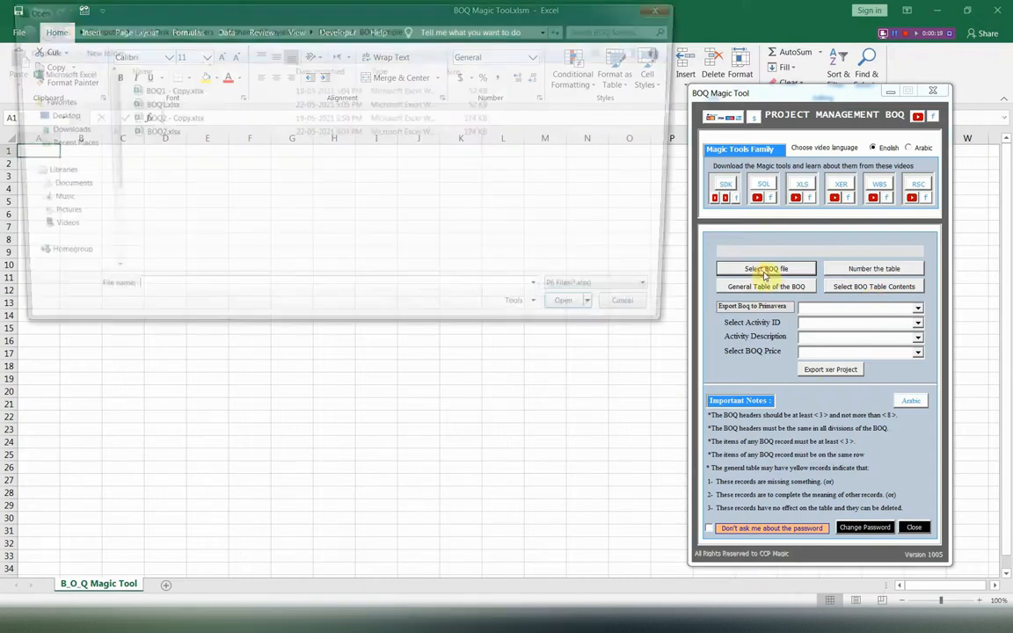
click(141, 106)
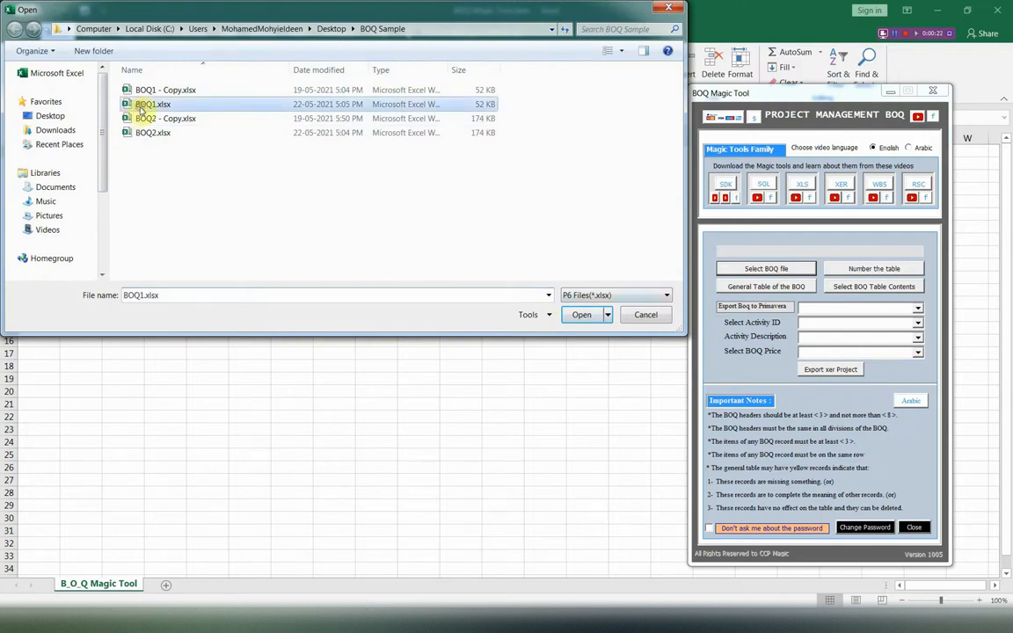
click(584, 314)
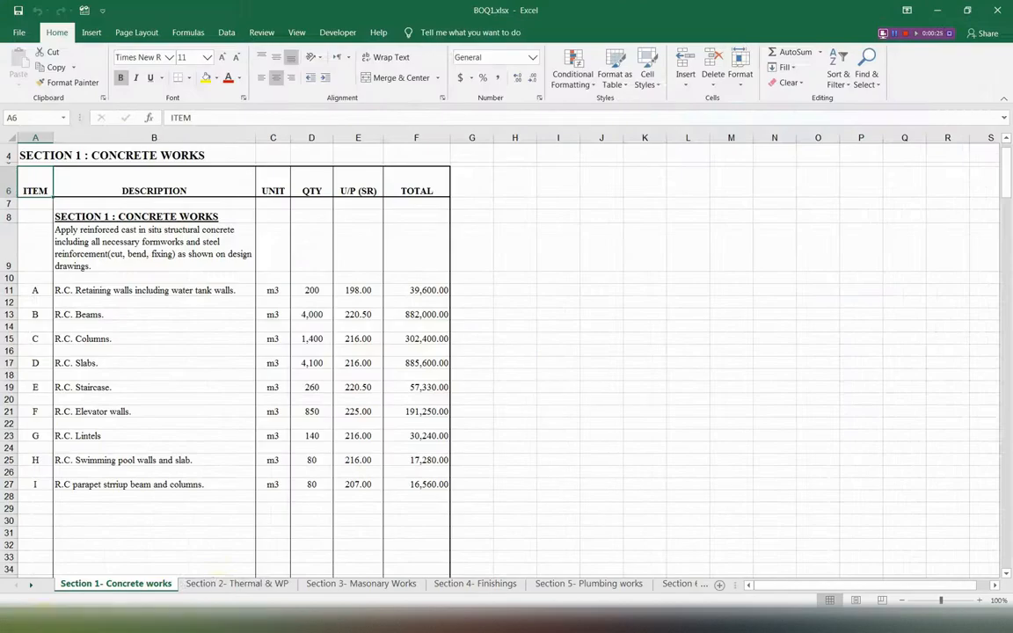
Look through the Section 2 to Section 5 sheets of the BOQ1 workbook and return to the BOQ Magic Tool
click(216, 585)
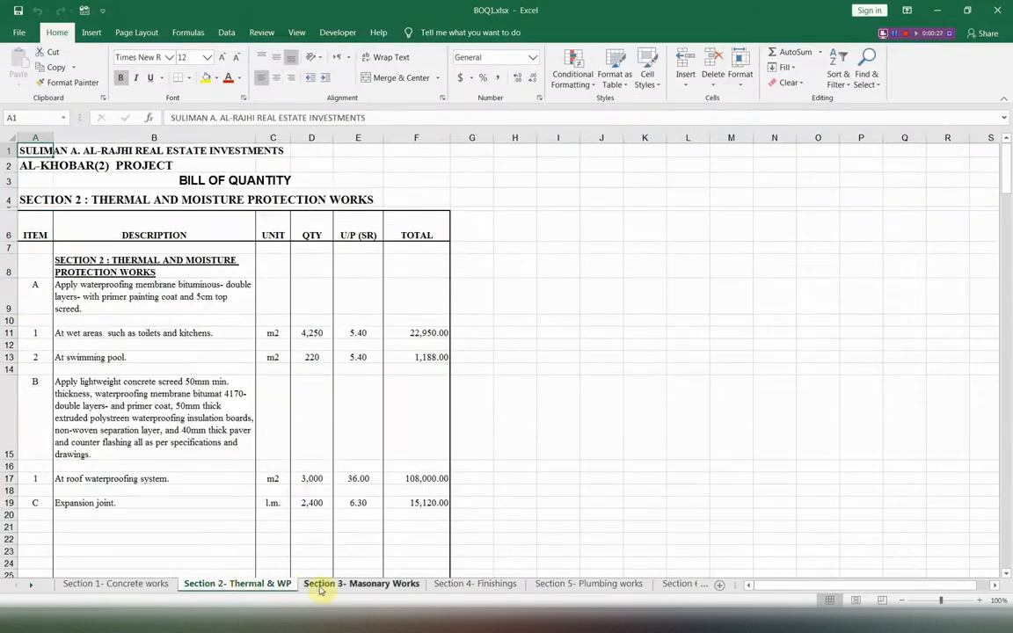
click(319, 584)
click(473, 584)
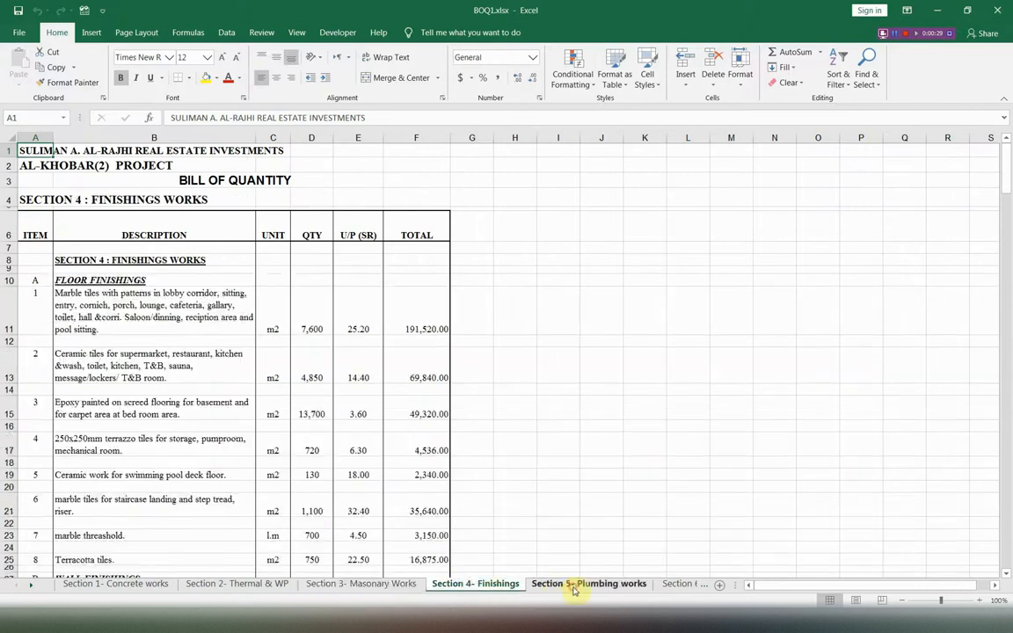
click(576, 585)
key(alt+Tab)
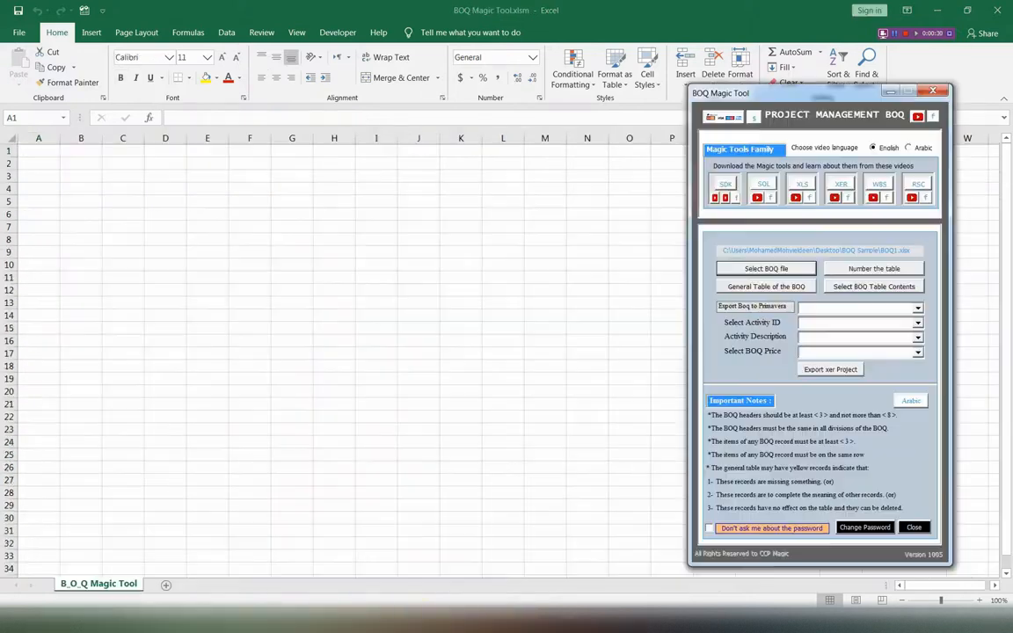
Generate the general BOQ table, accepting item, description, unit, qty, u/p (sr) and total as the headers
click(758, 287)
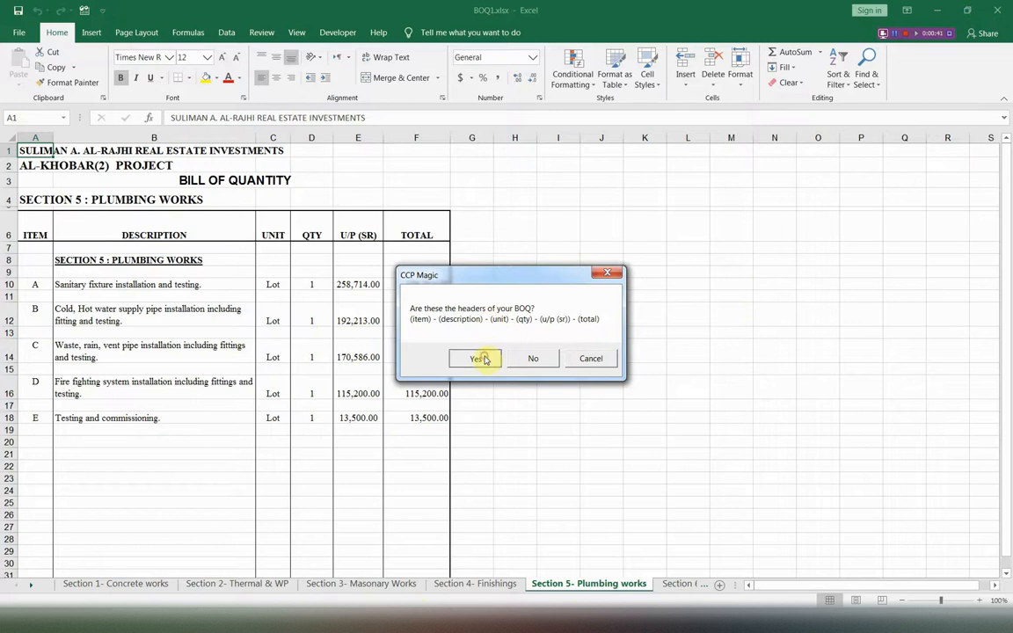
click(475, 358)
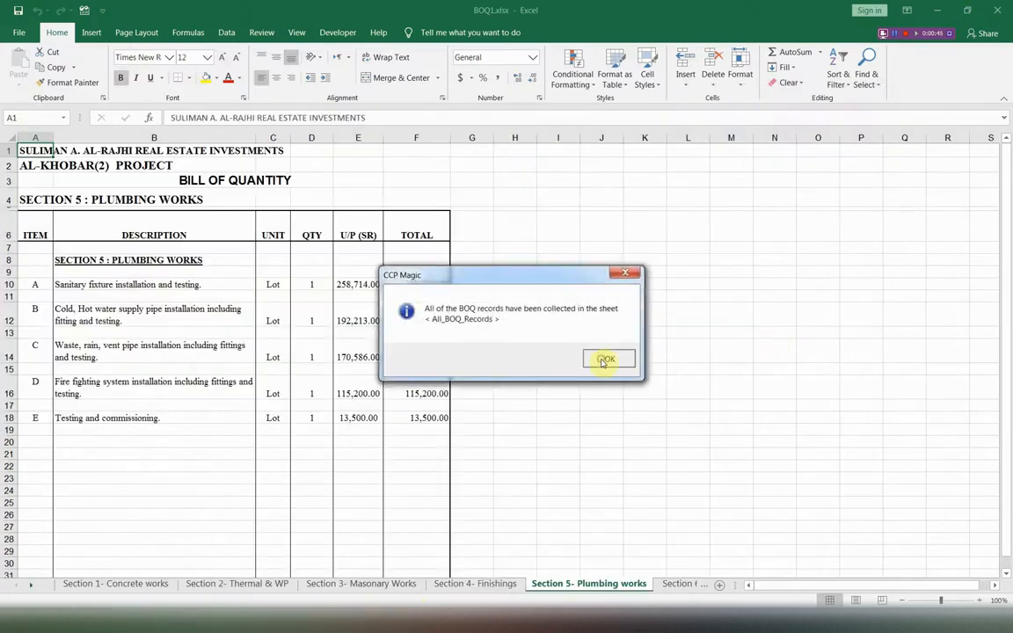
click(605, 360)
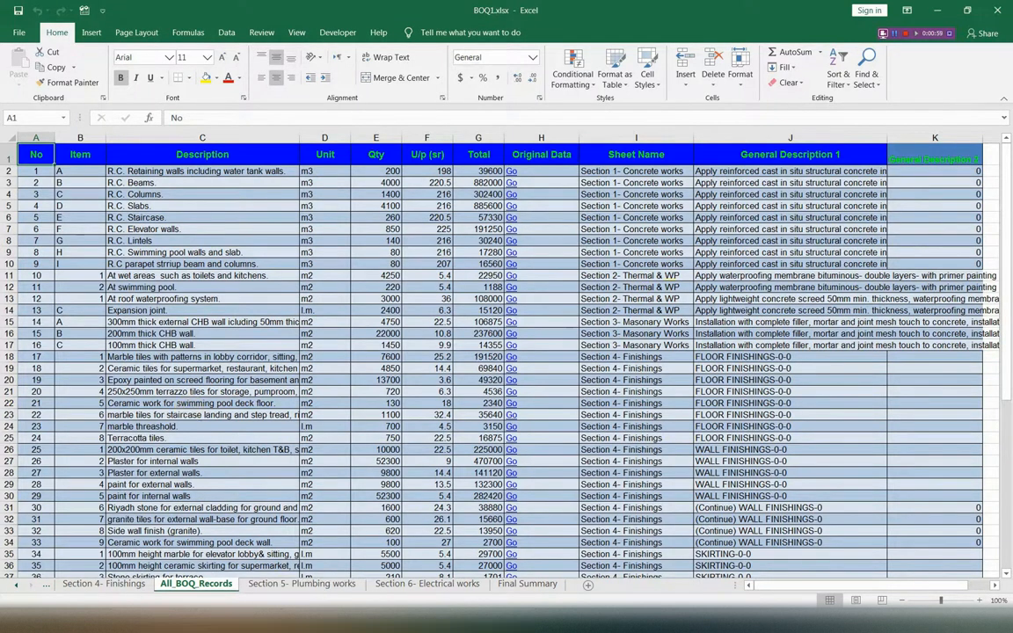
Examine the No, Description and Total columns of the All_BOQ_Records sheet in the BOQ1 workbook
key(alt+Tab)
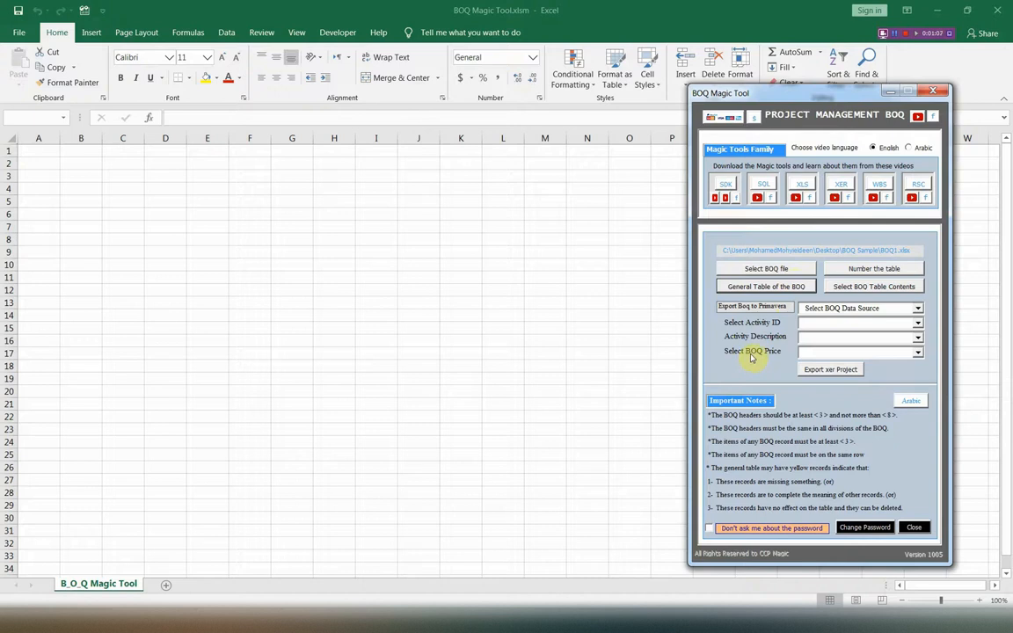
click(450, 623)
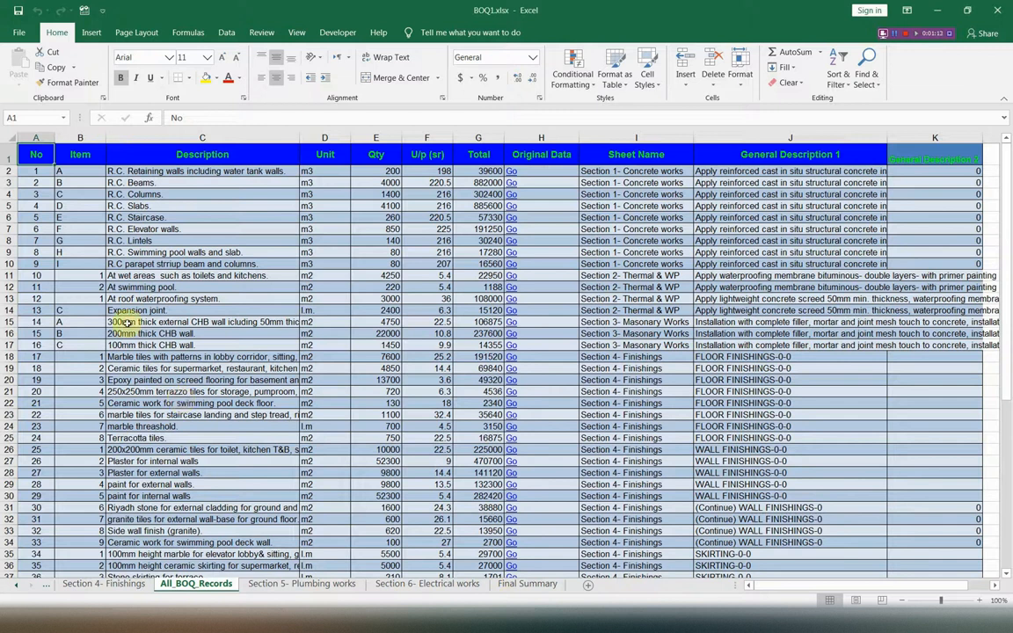
click(37, 134)
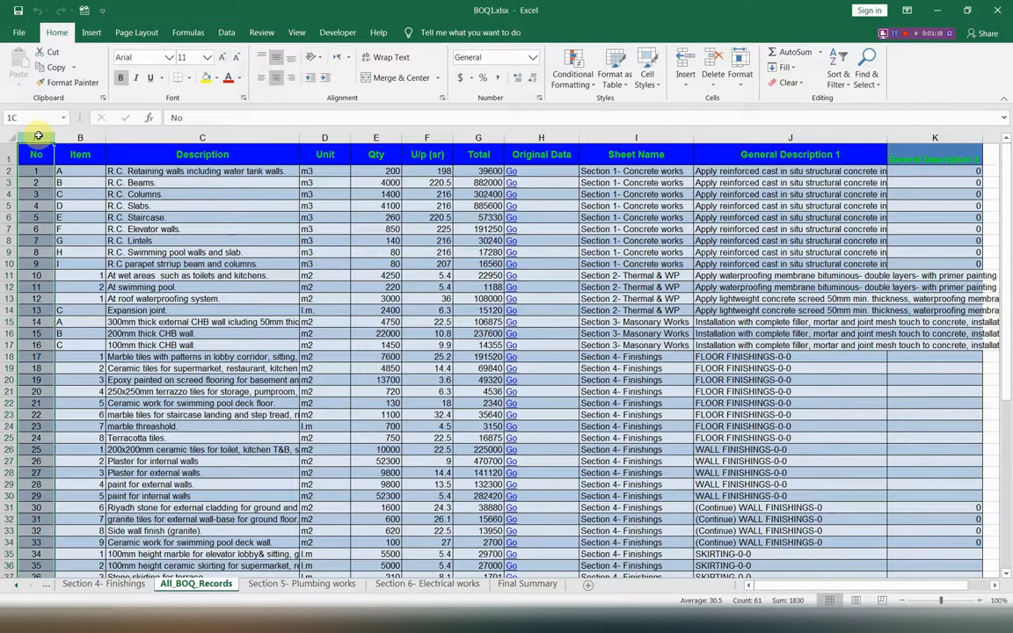
drag(38, 134, 182, 138)
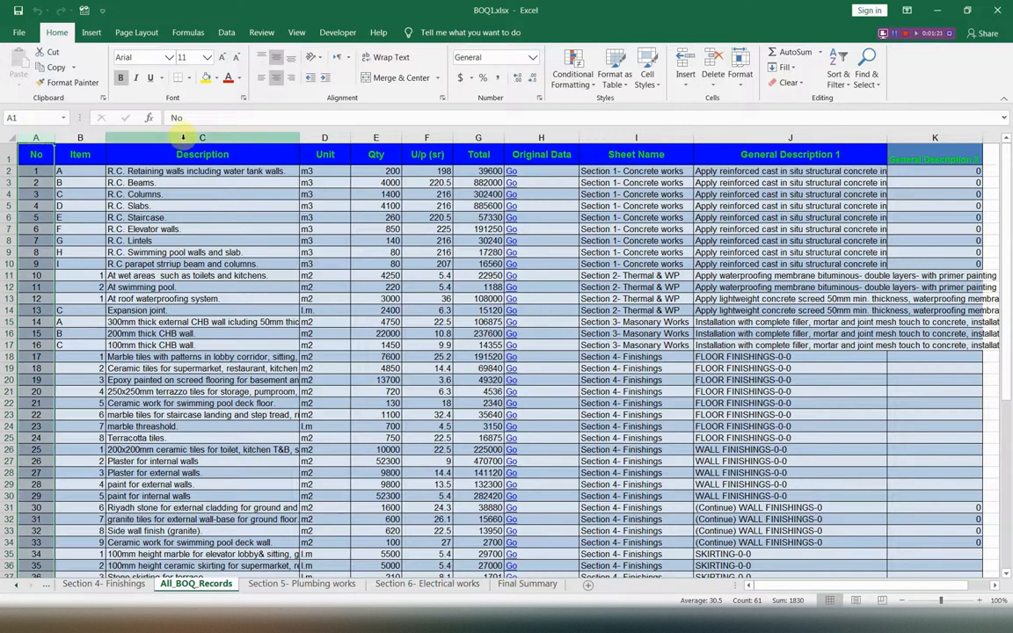
click(182, 137)
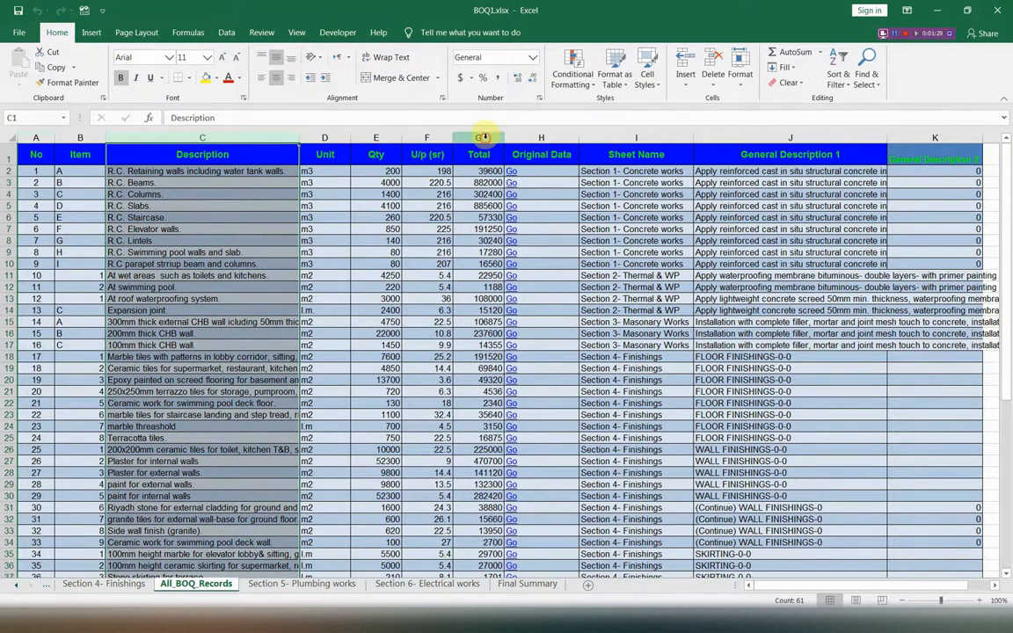
click(483, 137)
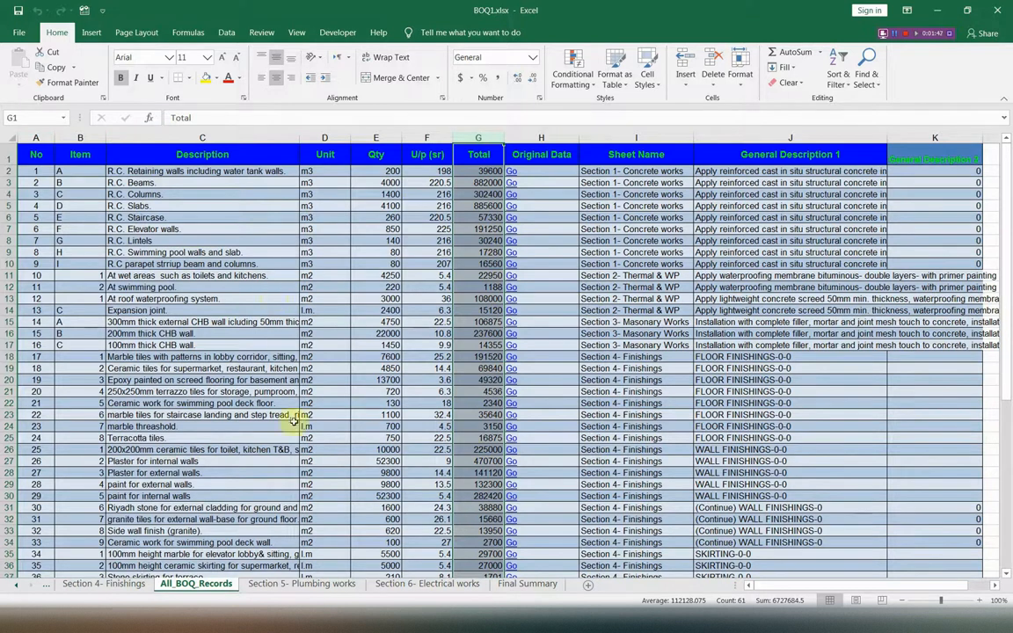
In the BOQ Magic Tool, set the Primavera export source to All_BOQ_Records and the activity ID to No
mouse_move(409, 621)
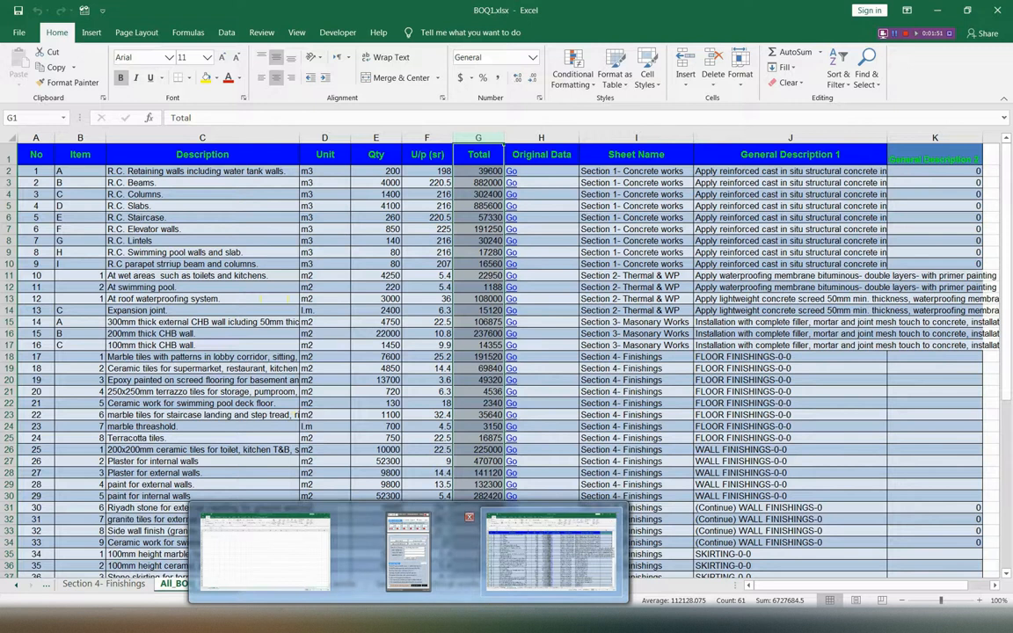
click(407, 549)
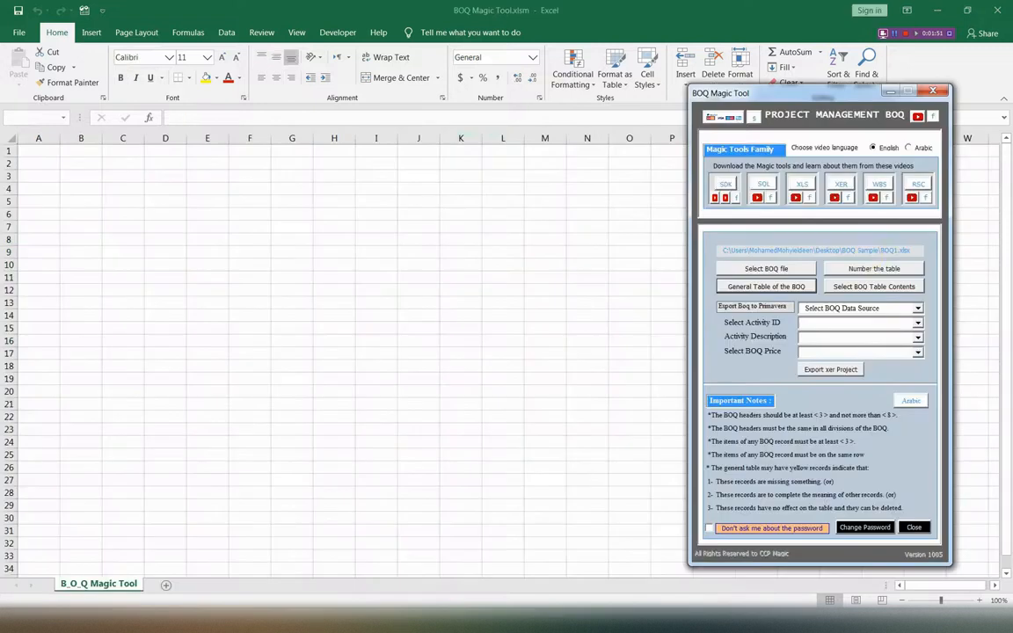
click(917, 307)
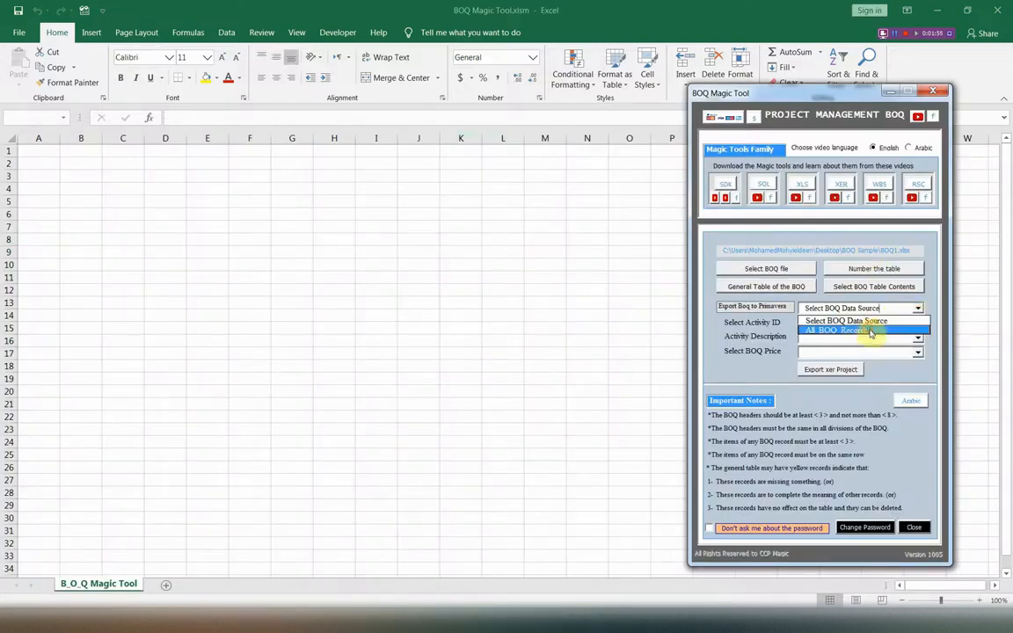
click(871, 332)
click(917, 325)
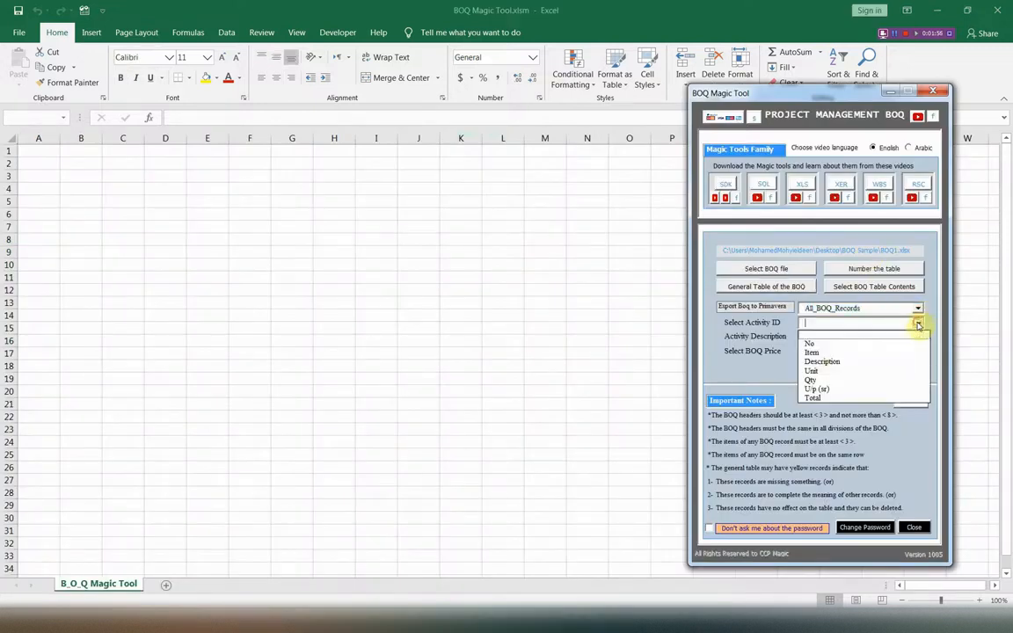
click(841, 342)
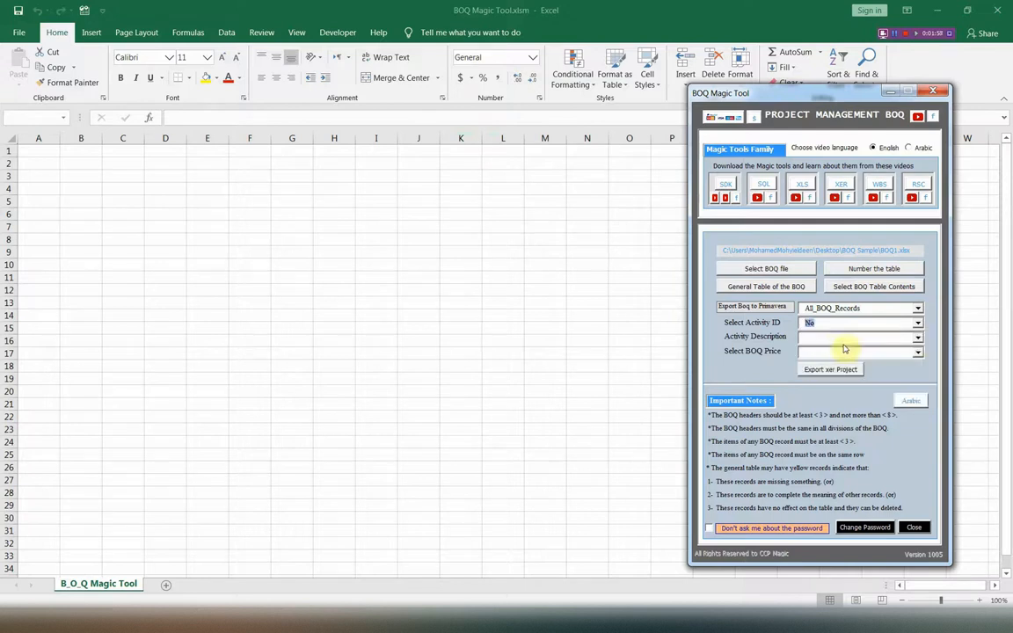
Map the activity description to Description and the BOQ price to Total, and export the project as an XER file
click(917, 337)
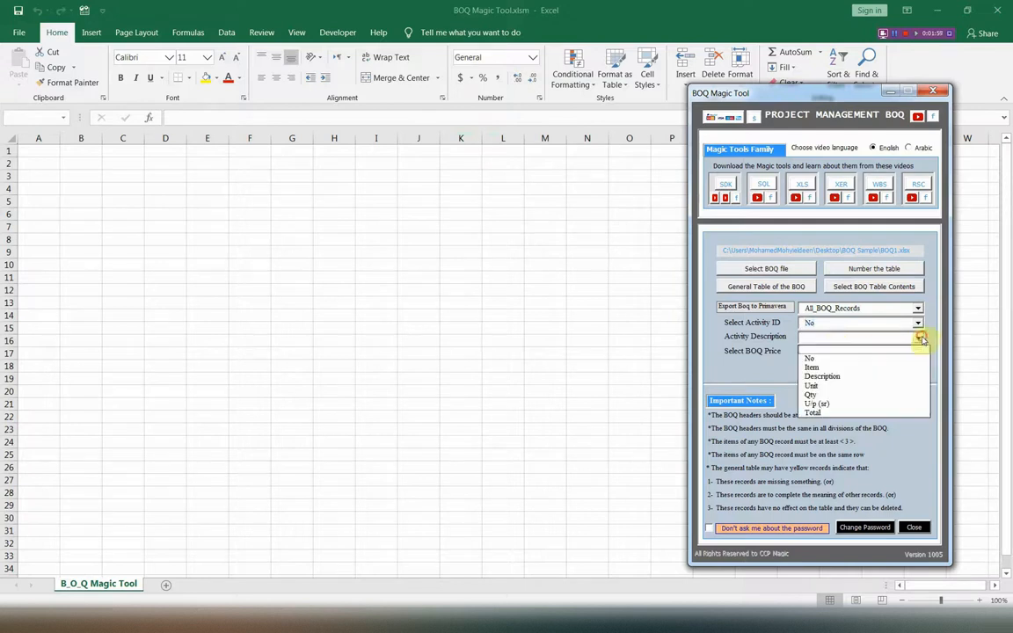
click(859, 377)
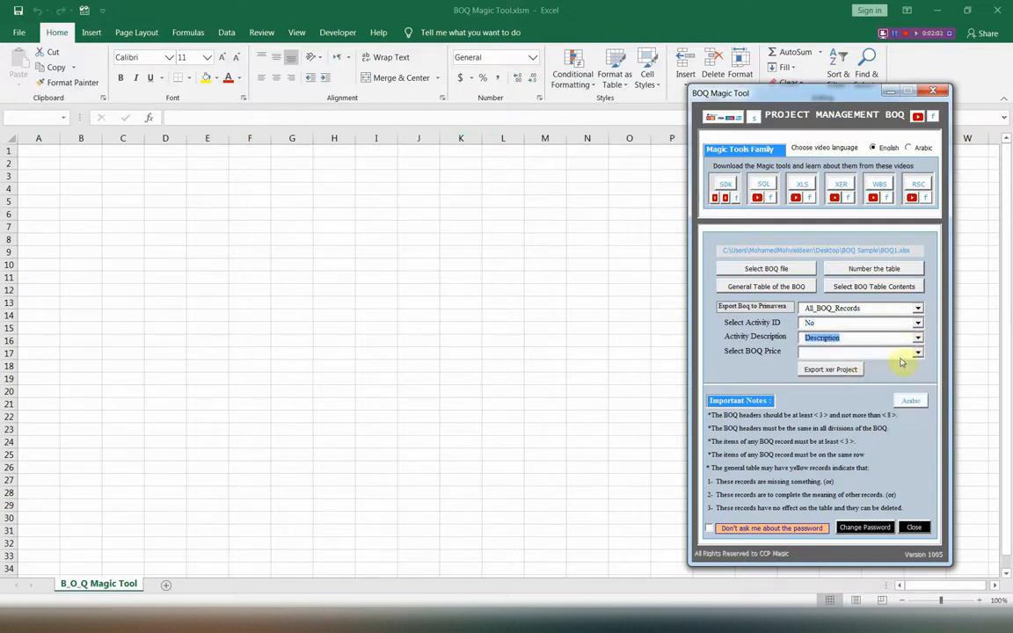
click(918, 352)
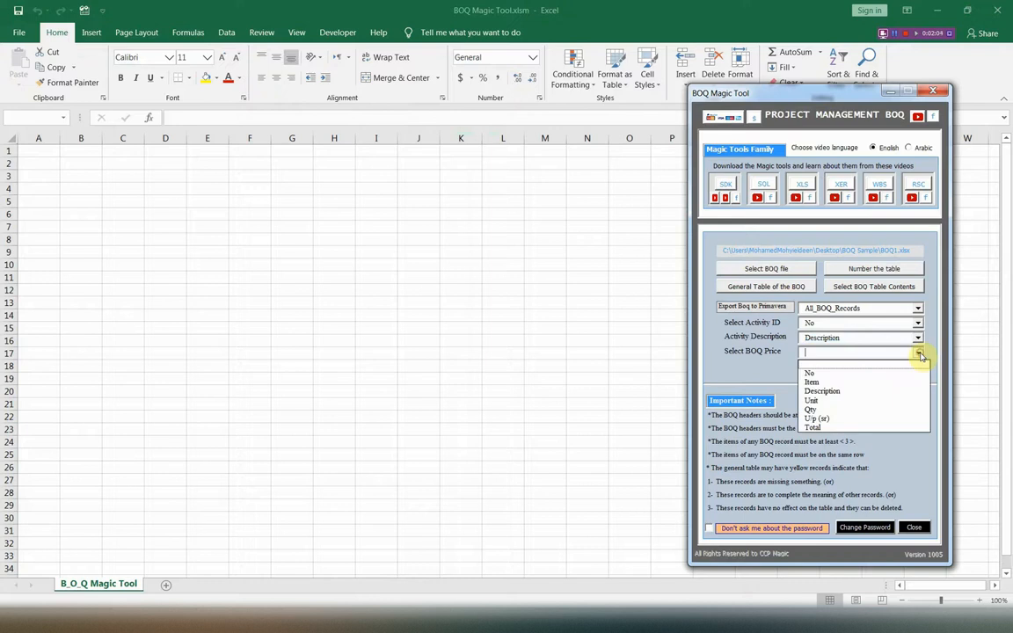
click(832, 428)
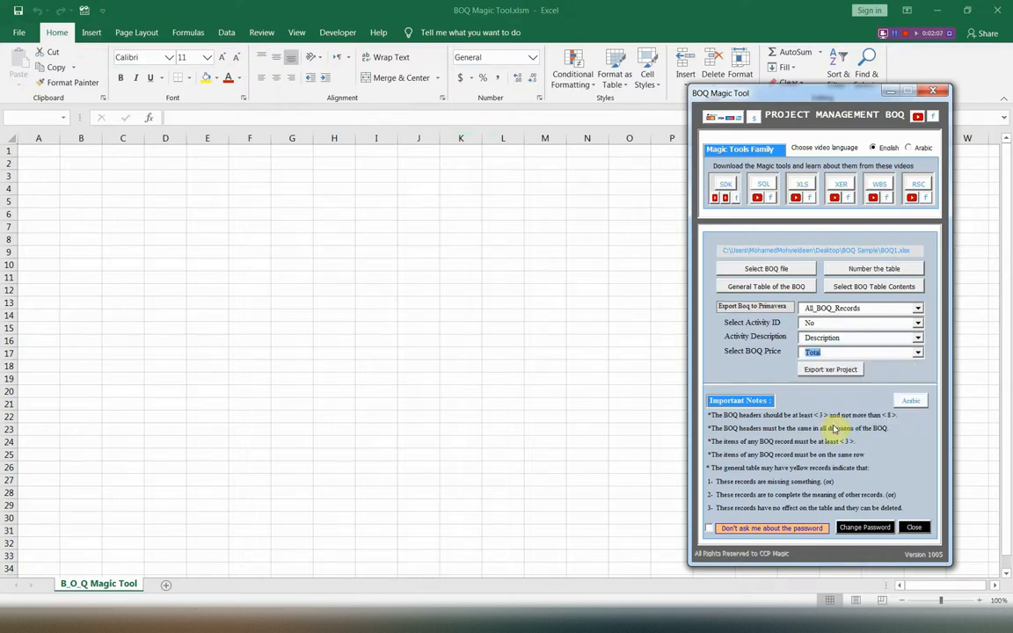
click(822, 369)
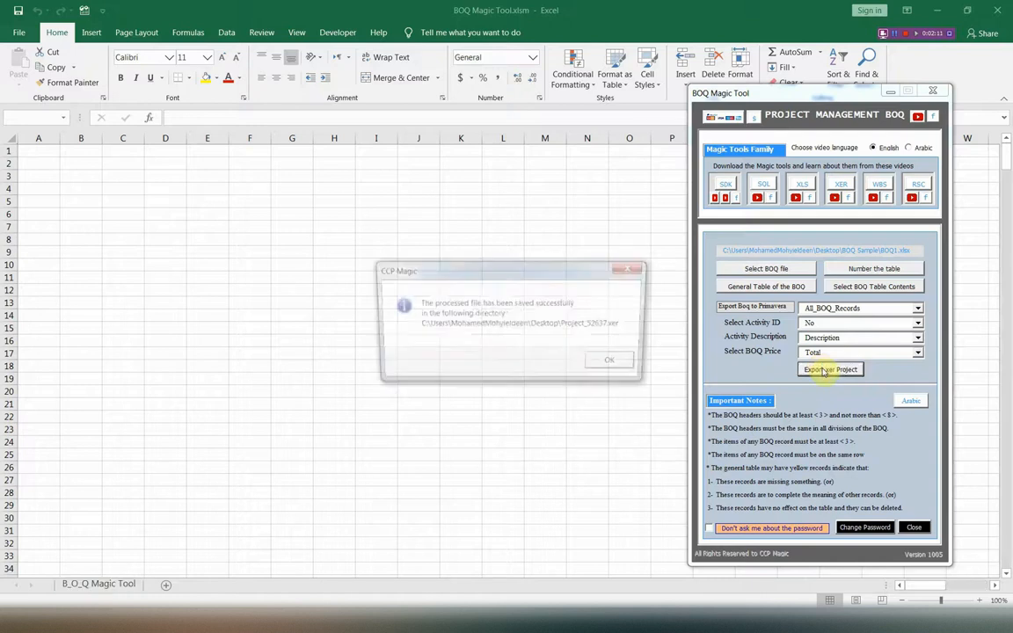
click(617, 362)
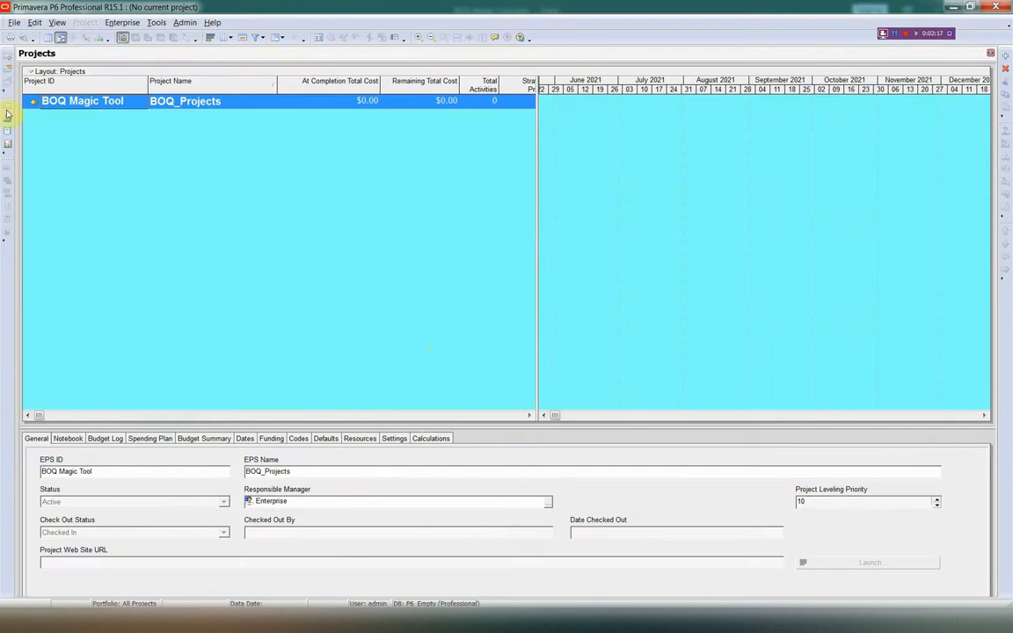
In Primavera P6, start an import in Primavera PM (XER) format and choose Project_52637.xer from the Desktop as the file
click(14, 22)
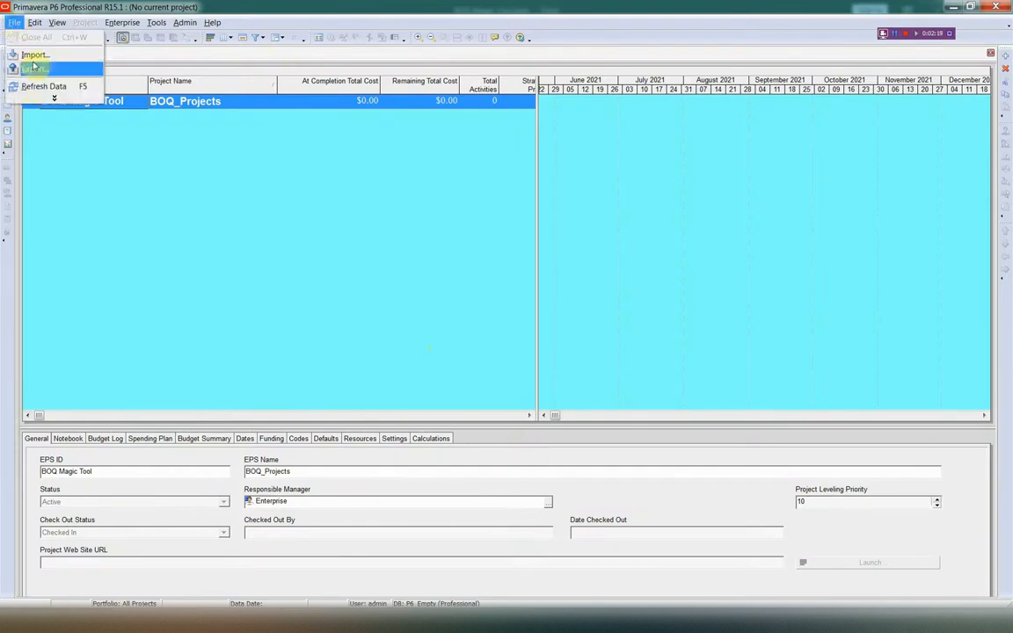
click(31, 88)
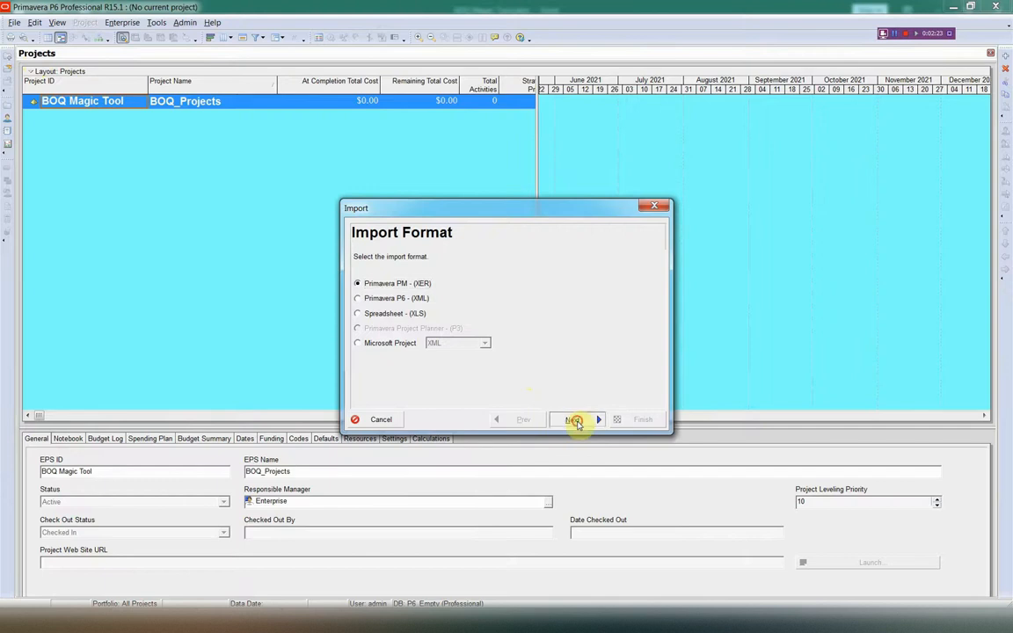
click(574, 420)
click(577, 421)
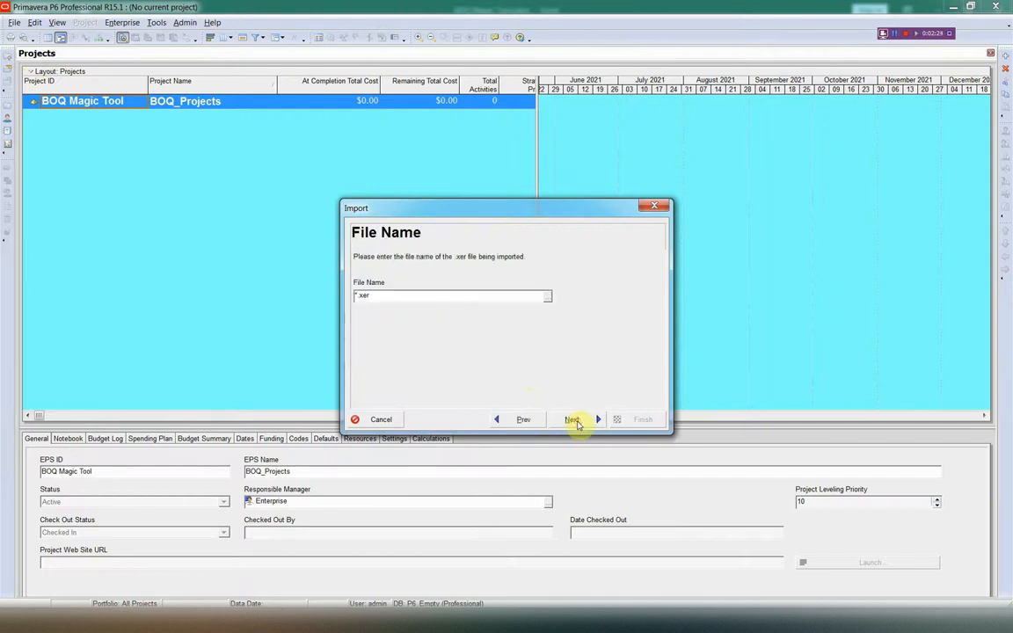
click(548, 300)
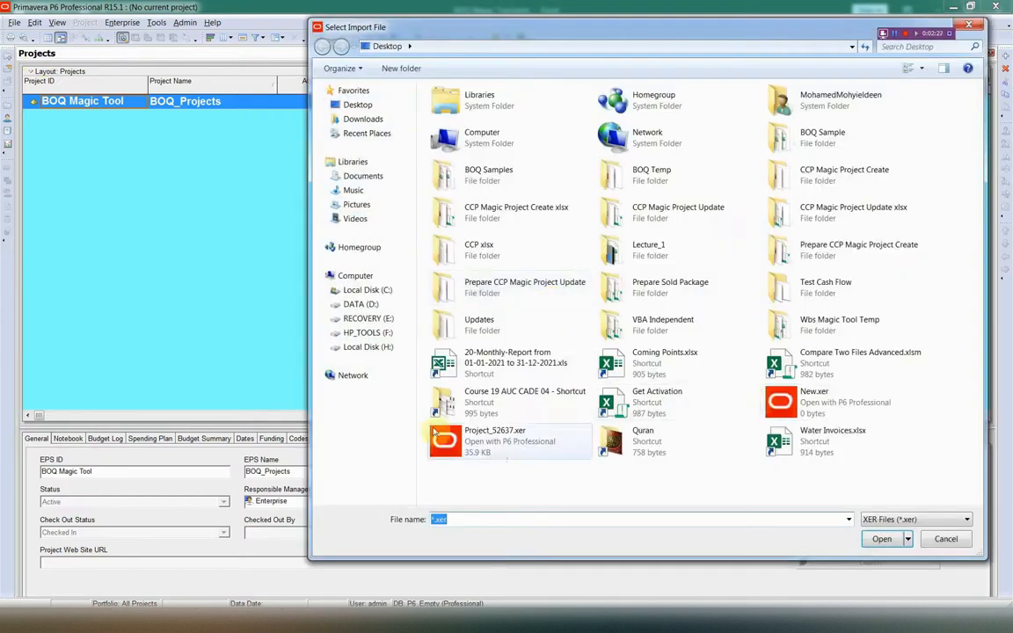
click(444, 438)
click(881, 539)
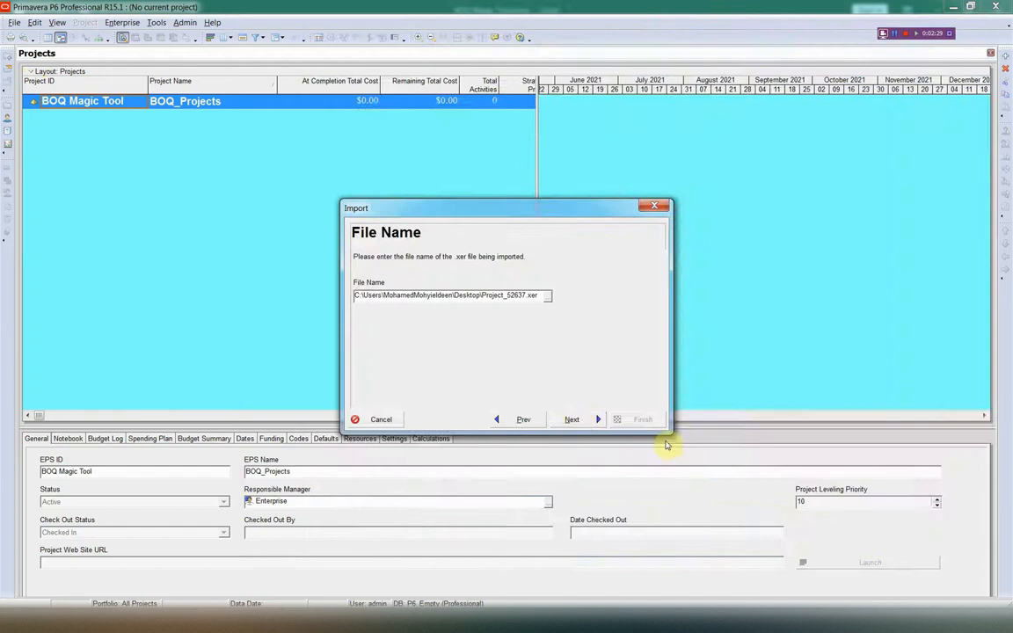
Import Project_52637 as a new project under BOQ Magic Tool with Dollar as the matching currency, and close the import wizard
click(573, 420)
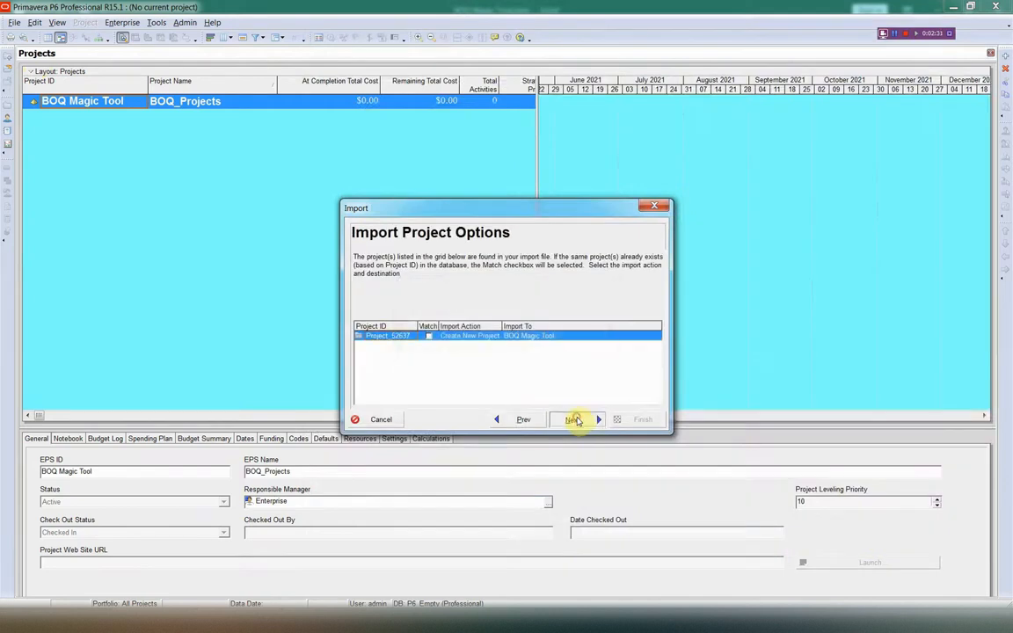
click(574, 420)
click(574, 420)
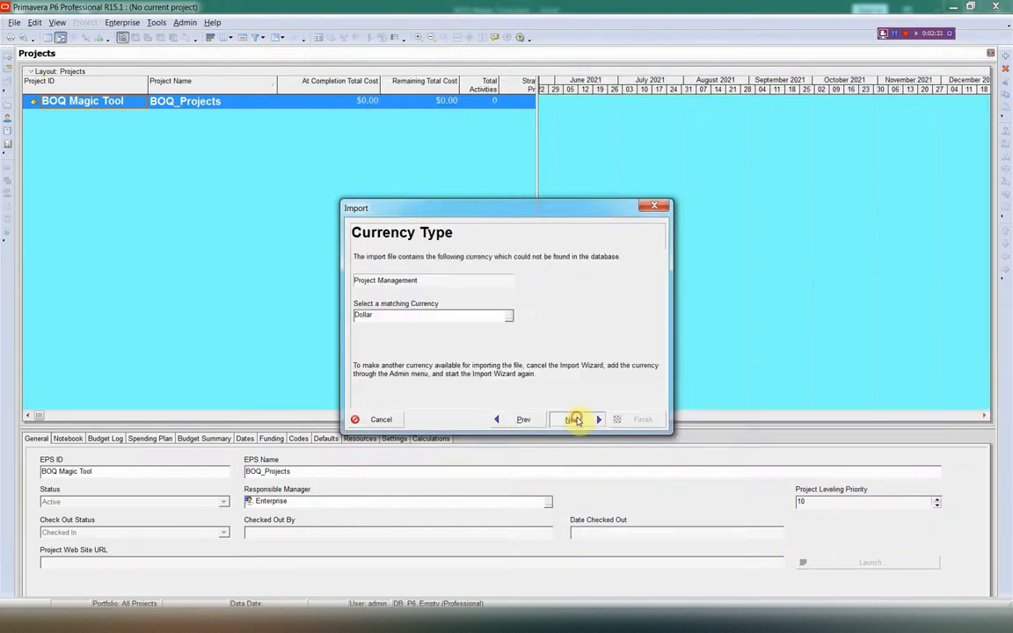
click(574, 419)
click(632, 421)
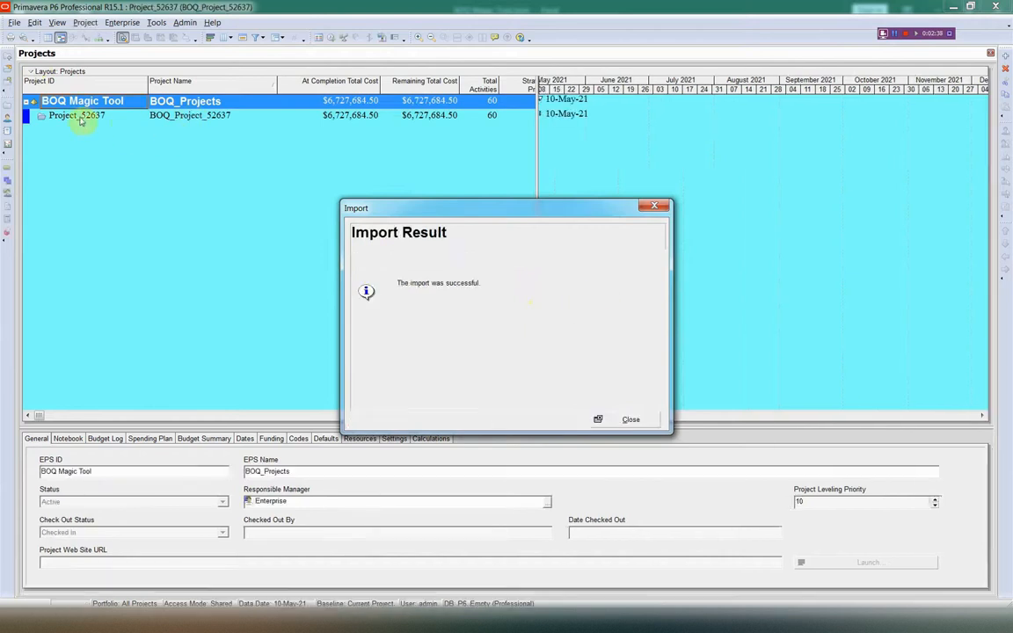
click(630, 417)
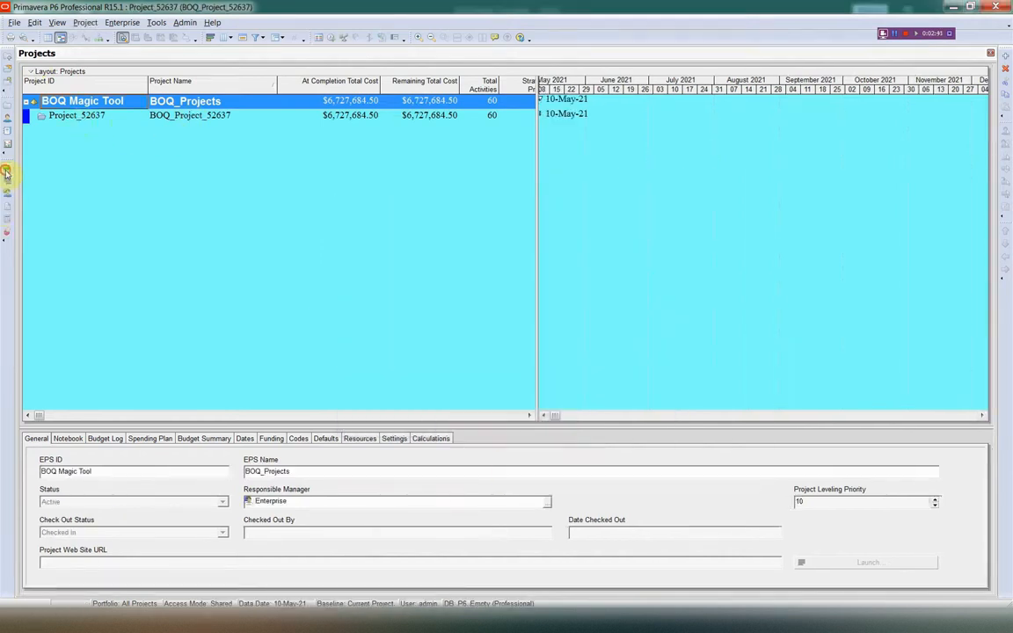
Review the imported activities and project cost in Primavera P6, and check them in Excel against BOQ1.xlsx's Total column and Final Summary grand total
click(6, 168)
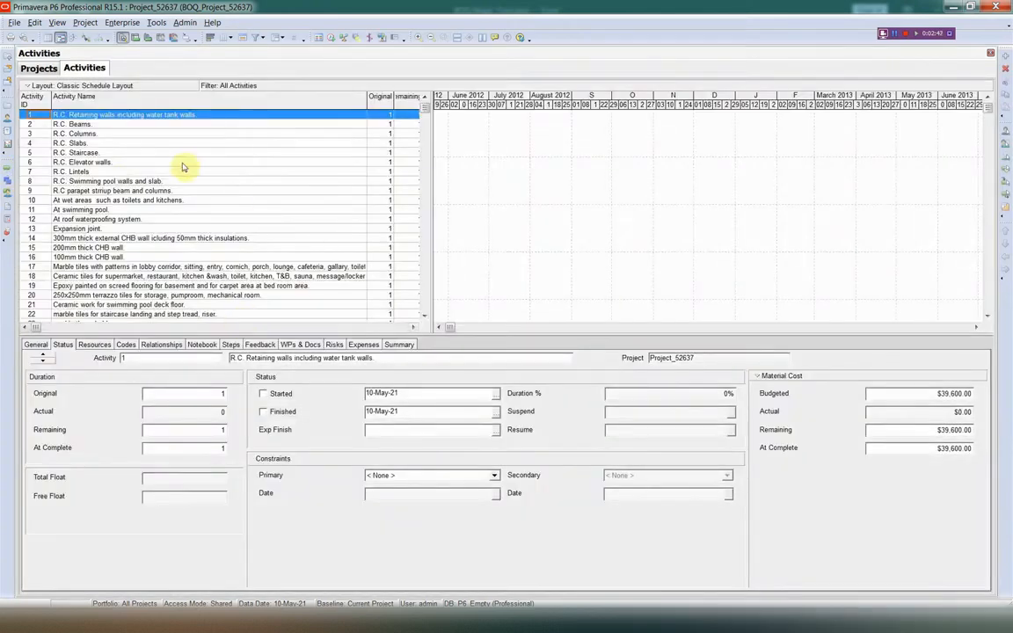
click(6, 106)
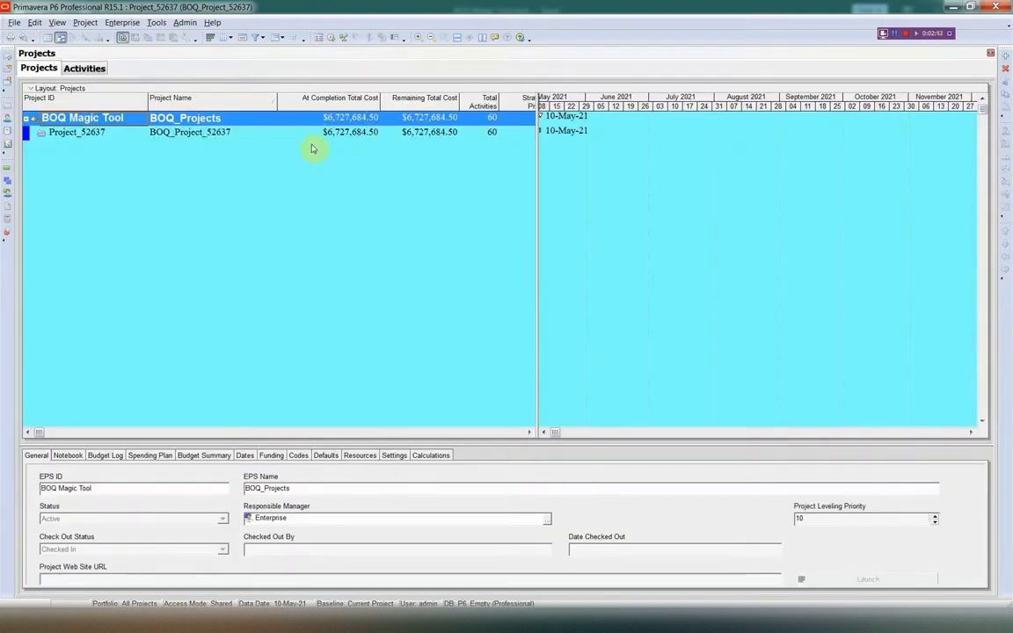
mouse_move(409, 622)
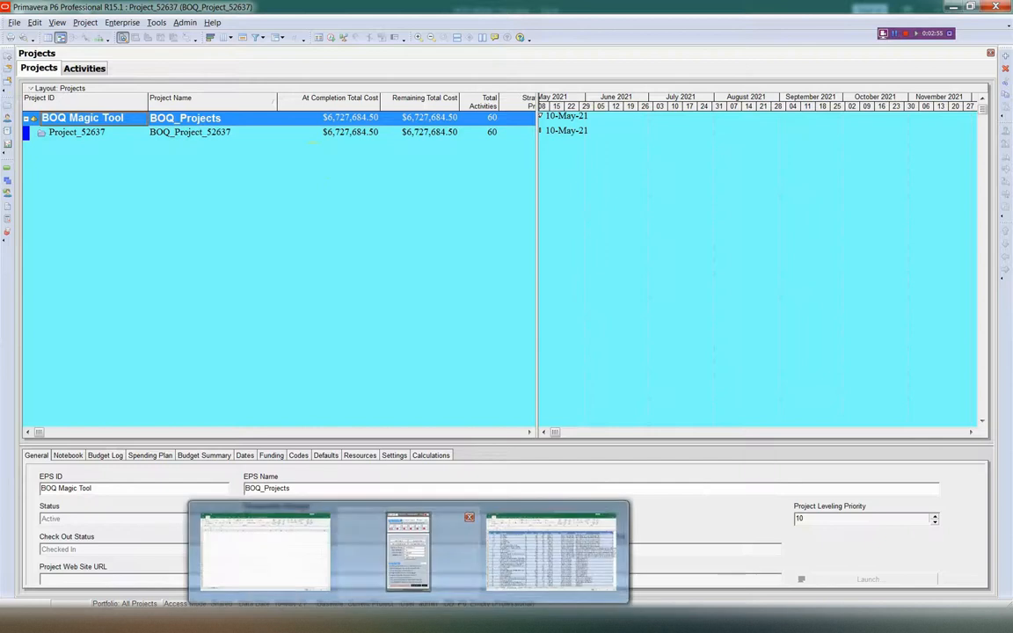
click(542, 555)
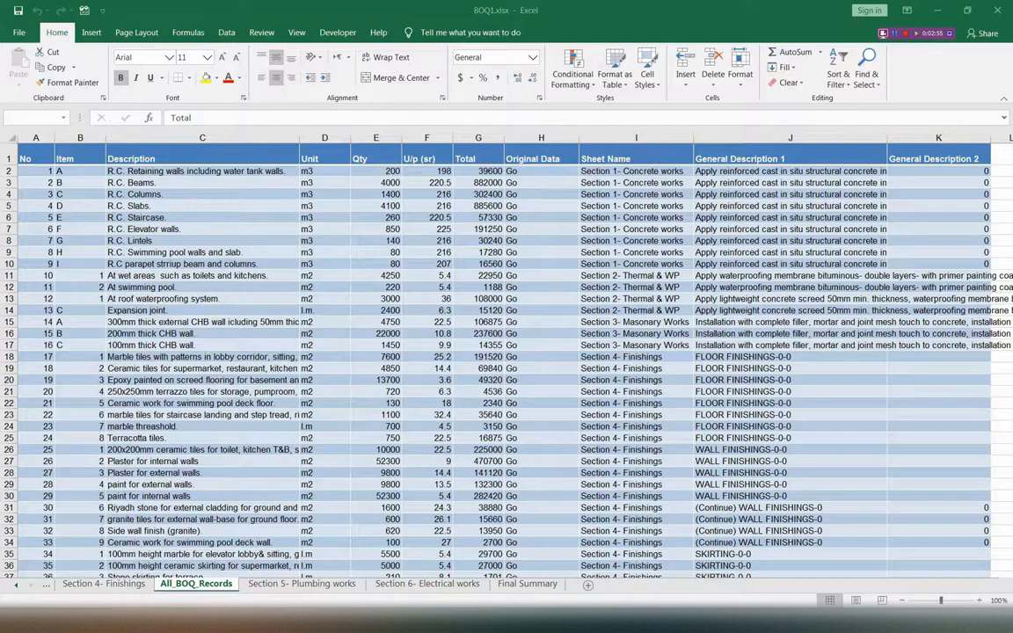
click(478, 138)
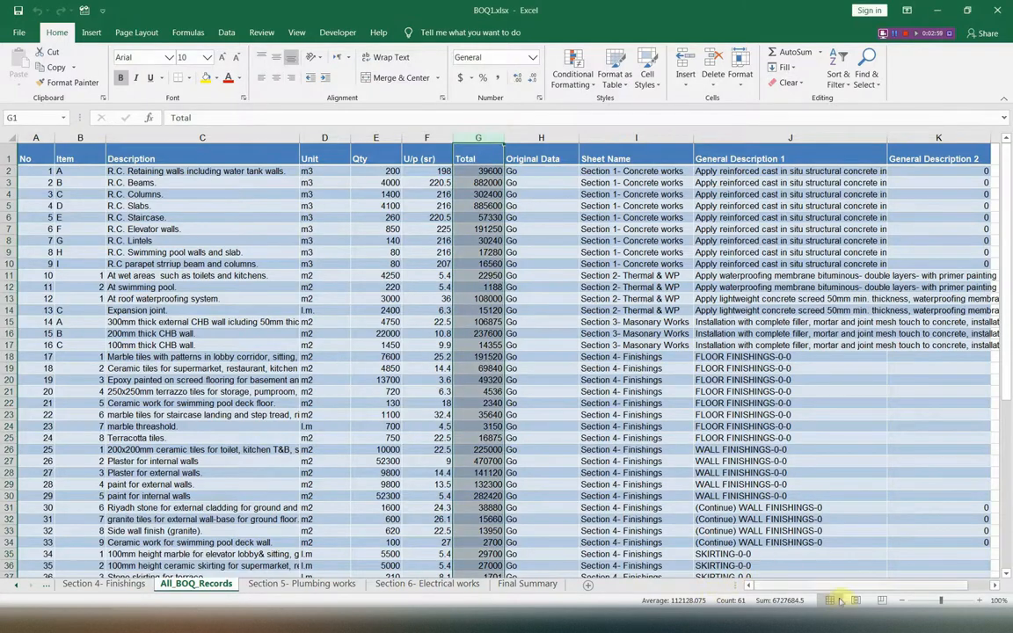
click(520, 586)
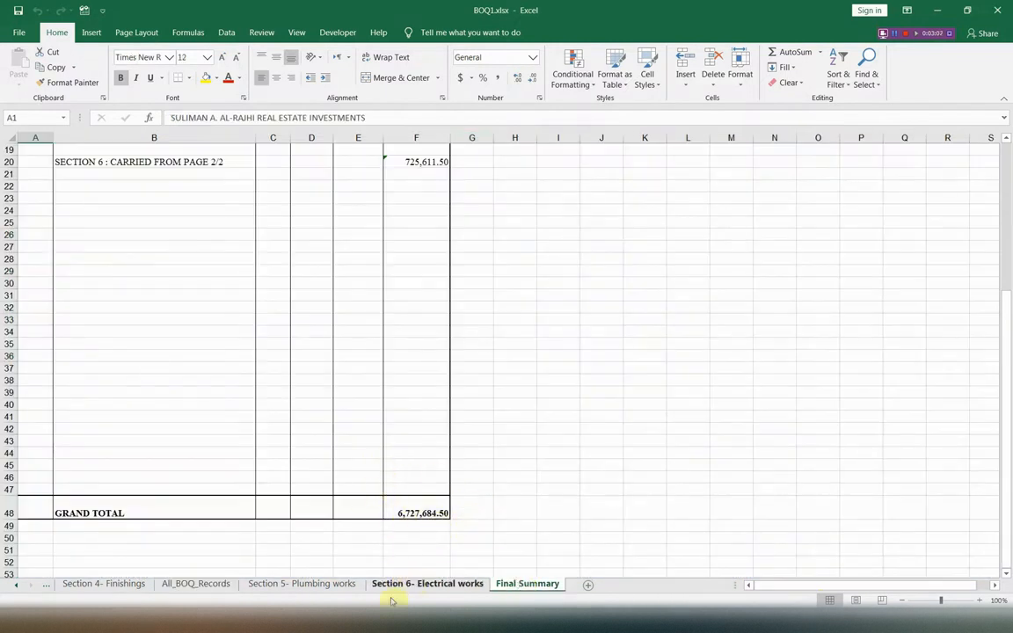
click(355, 617)
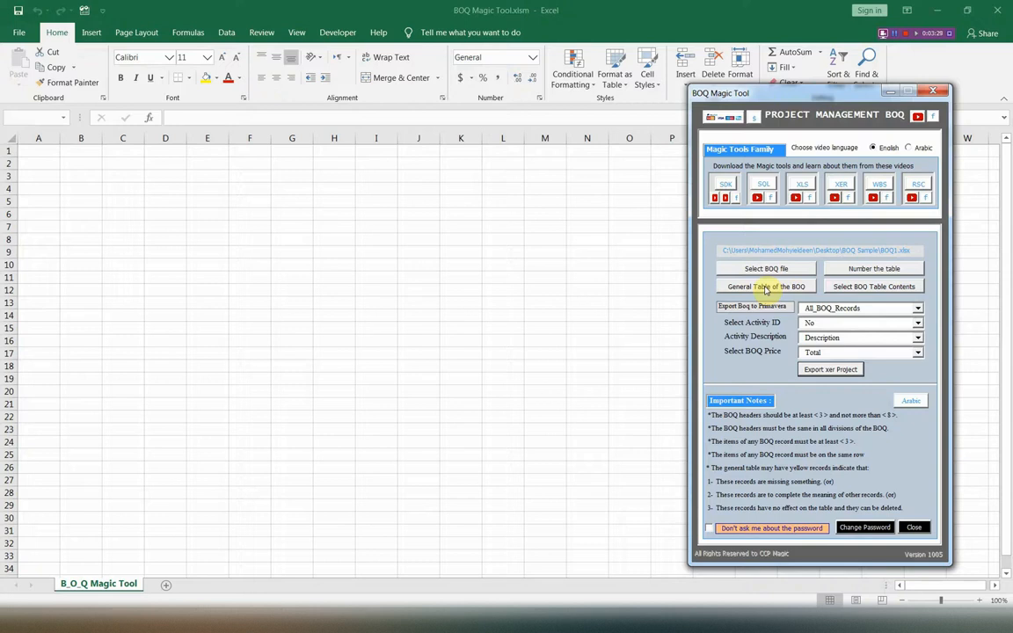
click(767, 269)
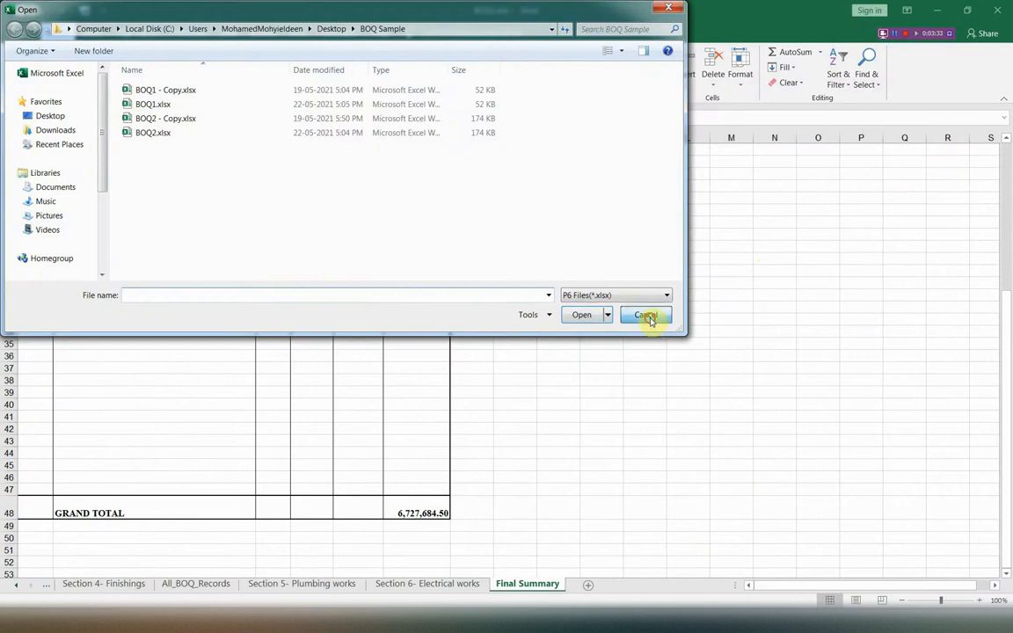
click(647, 316)
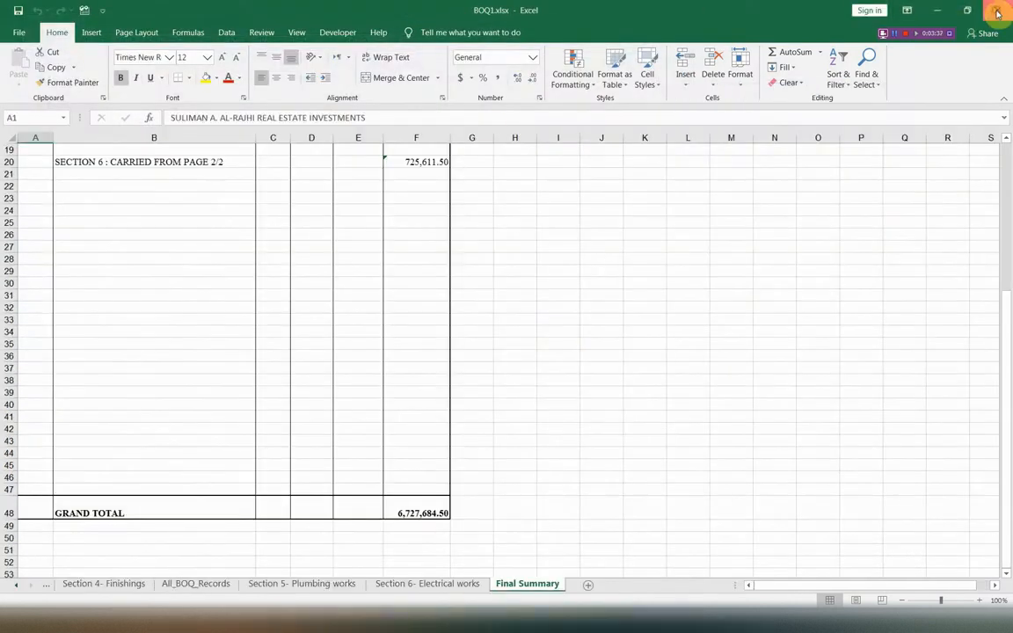
Close BOQ1.xlsx with its changes saved, and select BOQ2.xlsx from the BOQ Sample folder as the BOQ file in the BOQ Magic Tool
click(997, 10)
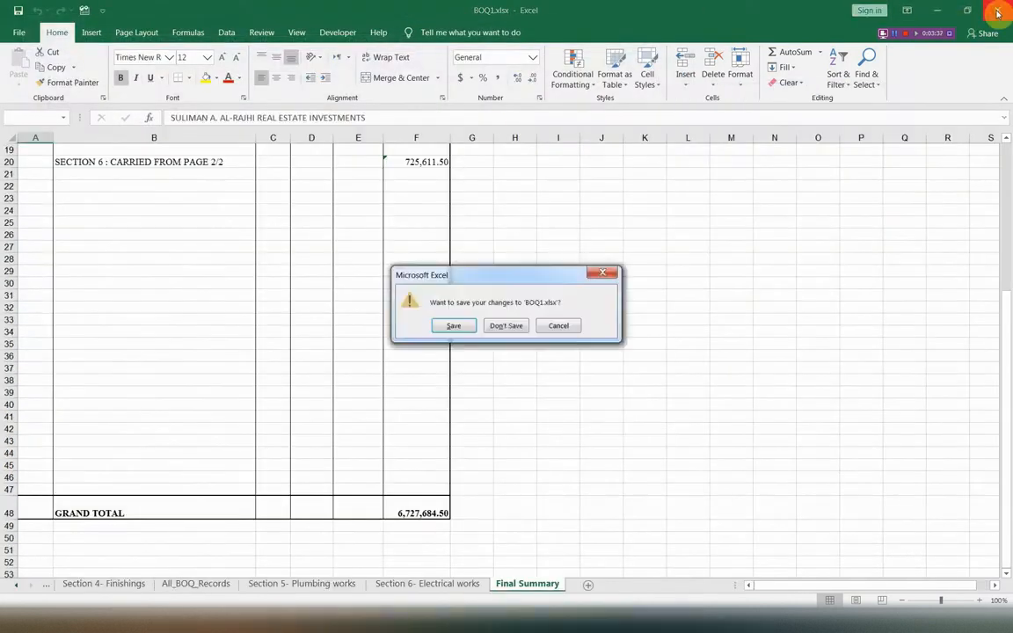
click(447, 324)
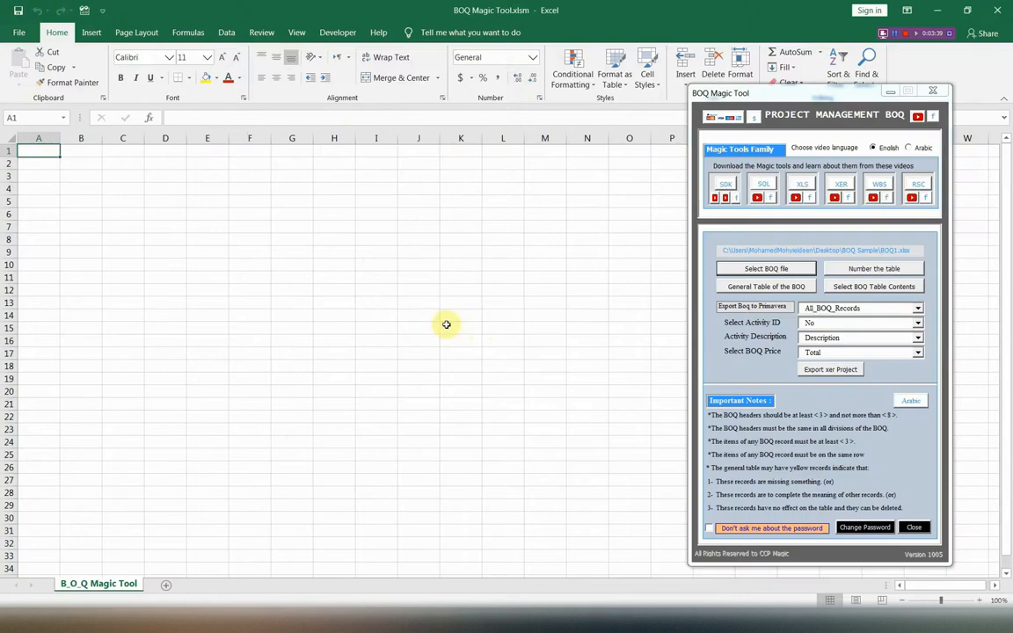
click(792, 267)
click(146, 134)
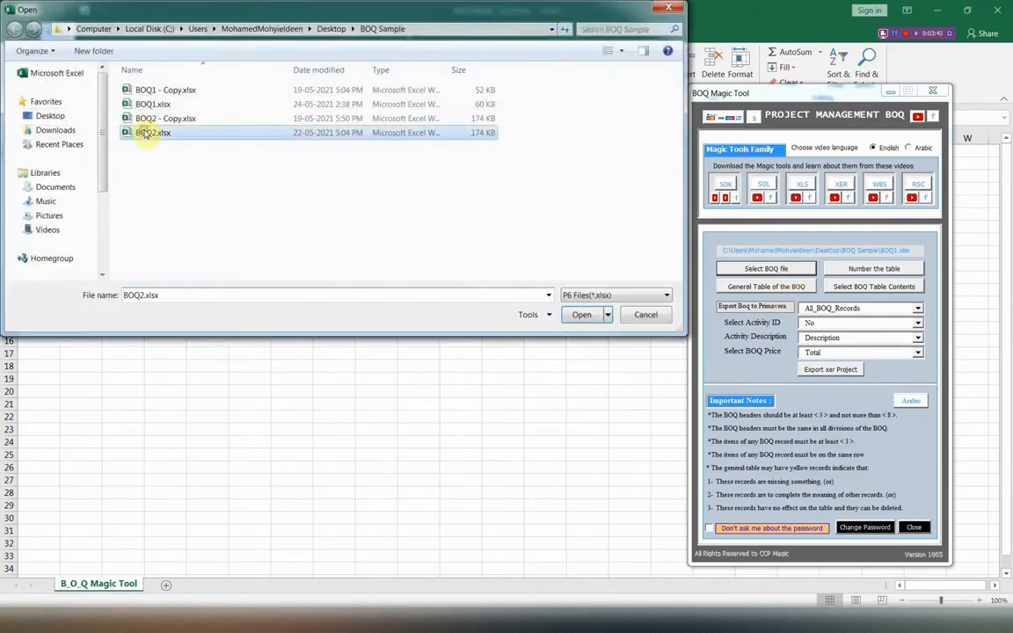
click(563, 318)
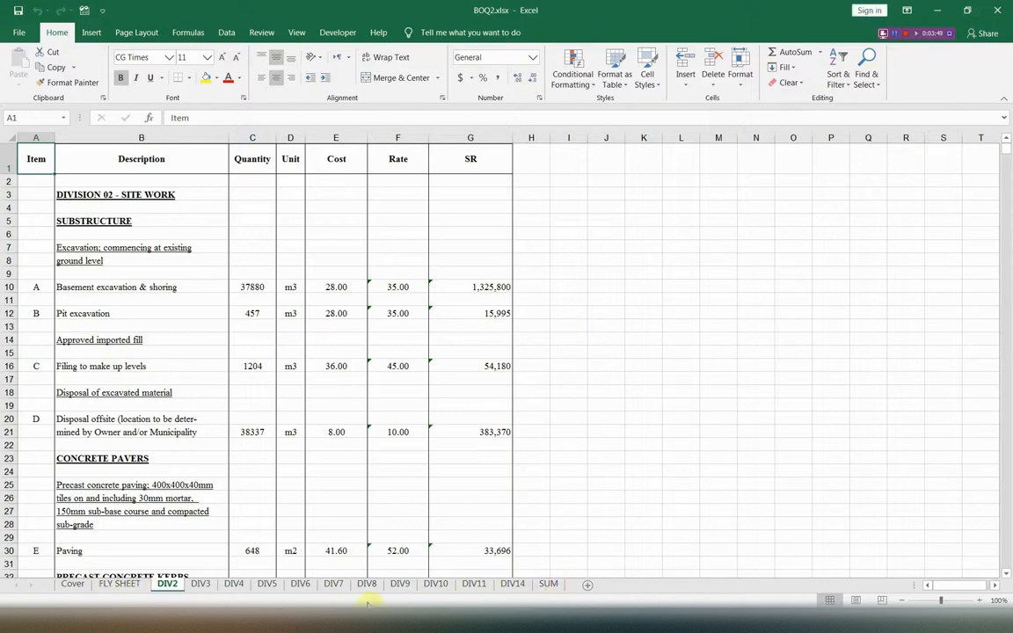
In the BOQ Magic Tool, start selecting BOQ table contents and accept item, description, quantity, unit, cost, rate and sr as the headers
mouse_move(409, 622)
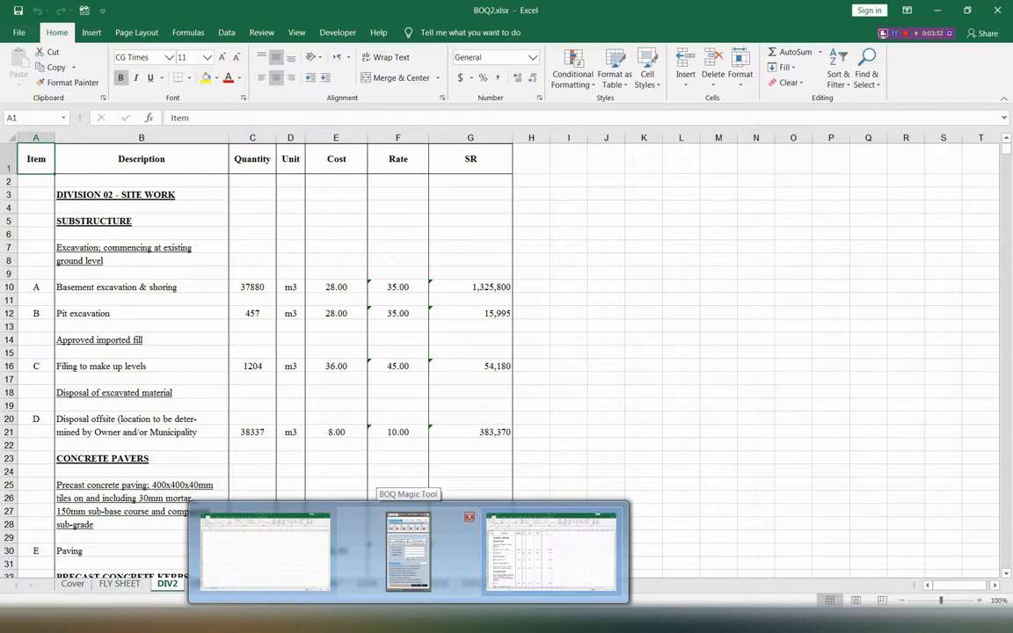
click(408, 549)
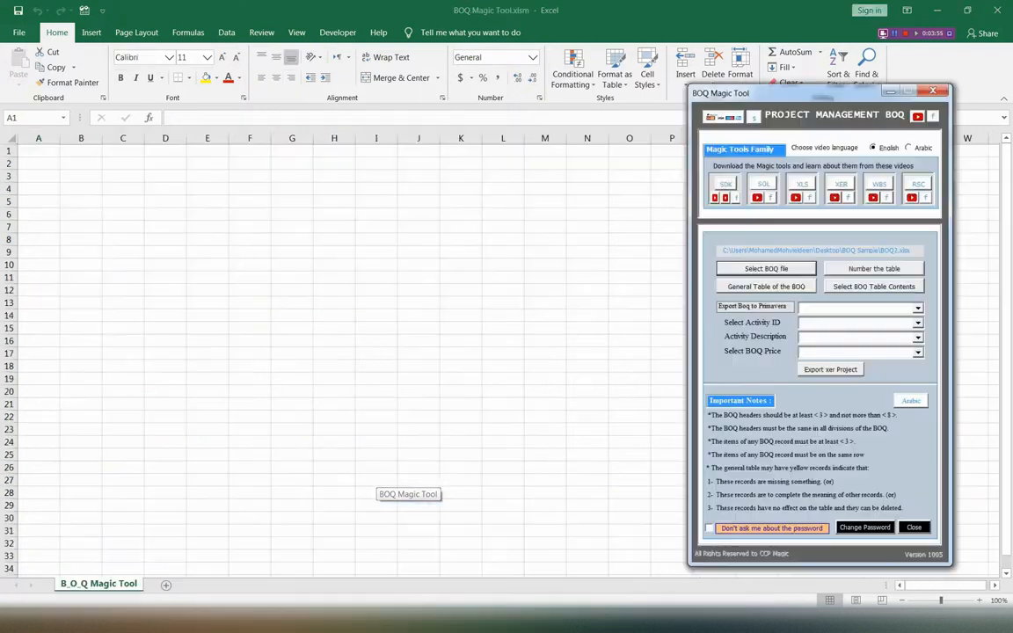
click(858, 288)
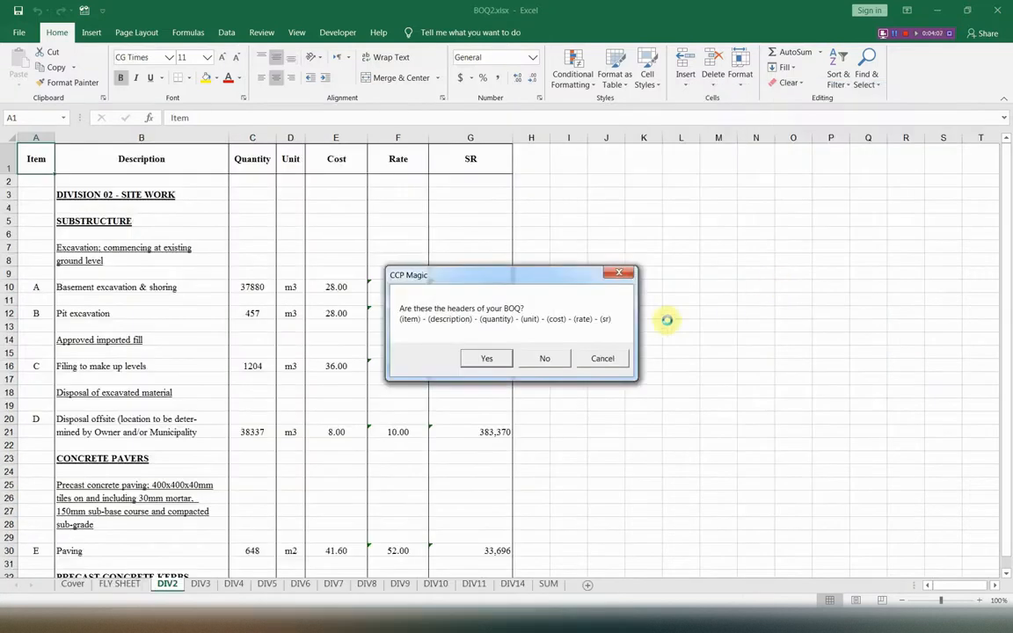
click(488, 358)
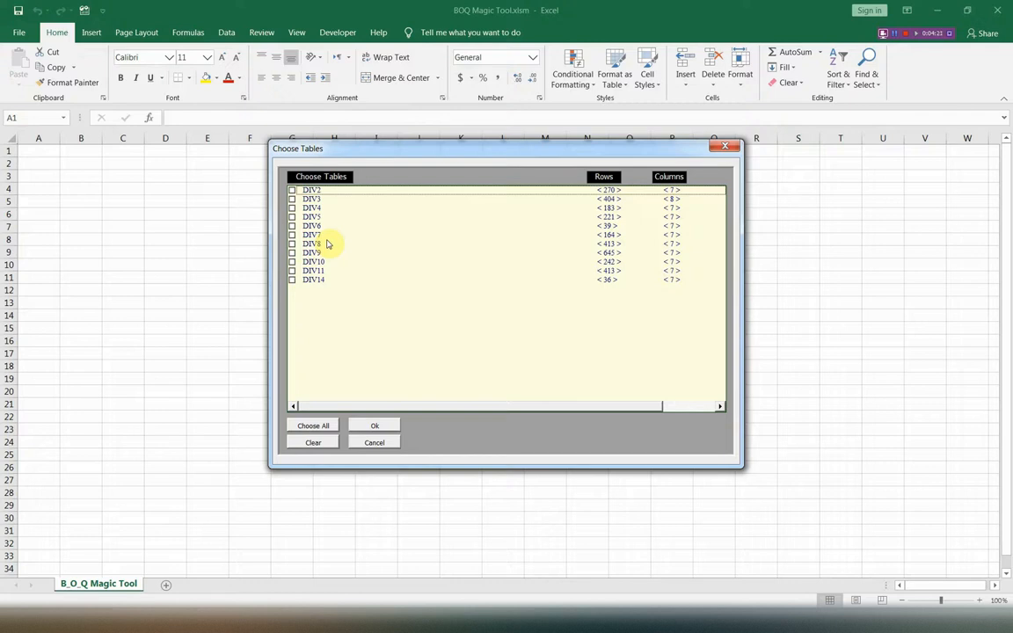
Choose the tables DIV2, DIV3, DIV4, DIV5, DIV6 and DIV7 and collect their records into a separate sheet
click(292, 191)
click(293, 200)
click(292, 208)
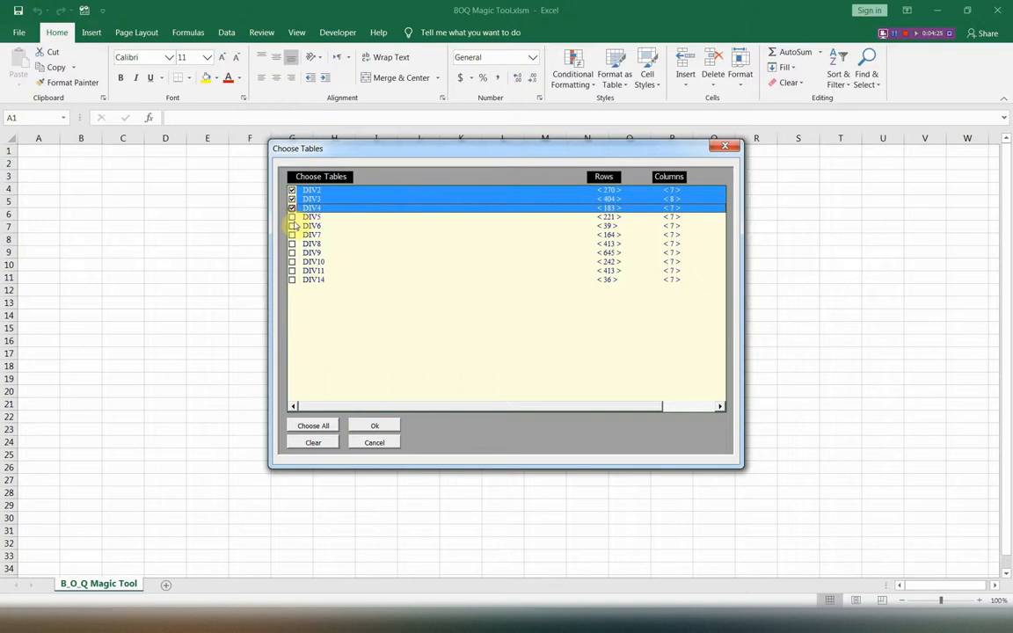
click(293, 217)
click(293, 226)
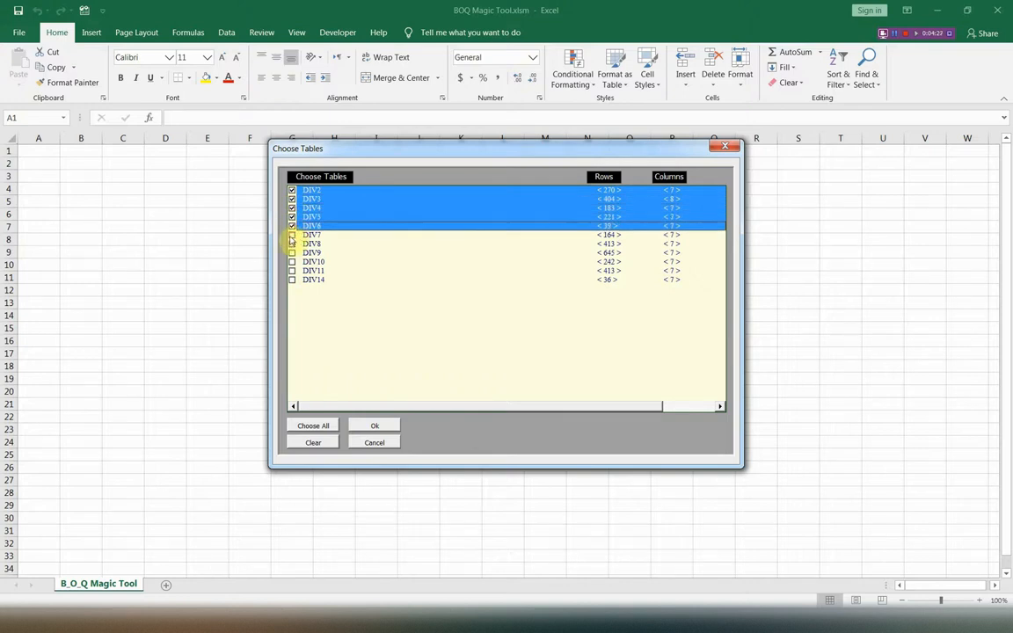
click(292, 235)
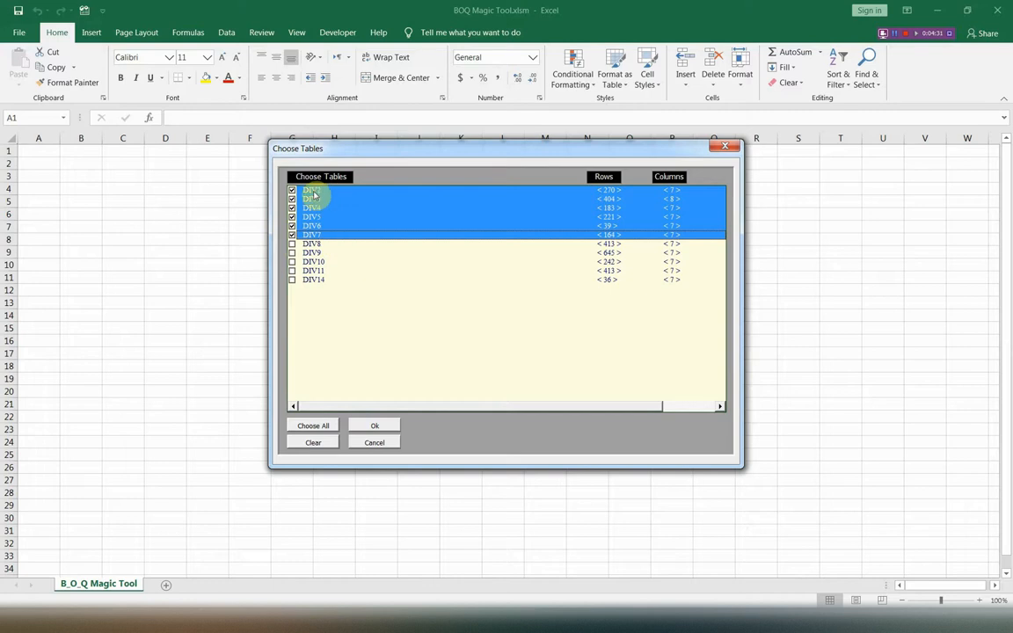
click(370, 425)
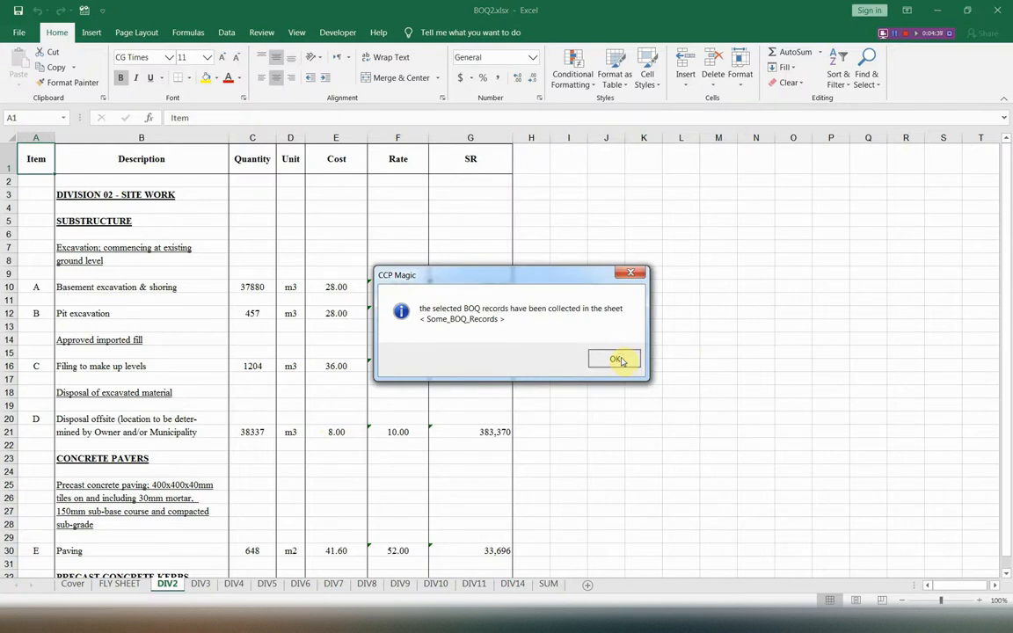
click(618, 360)
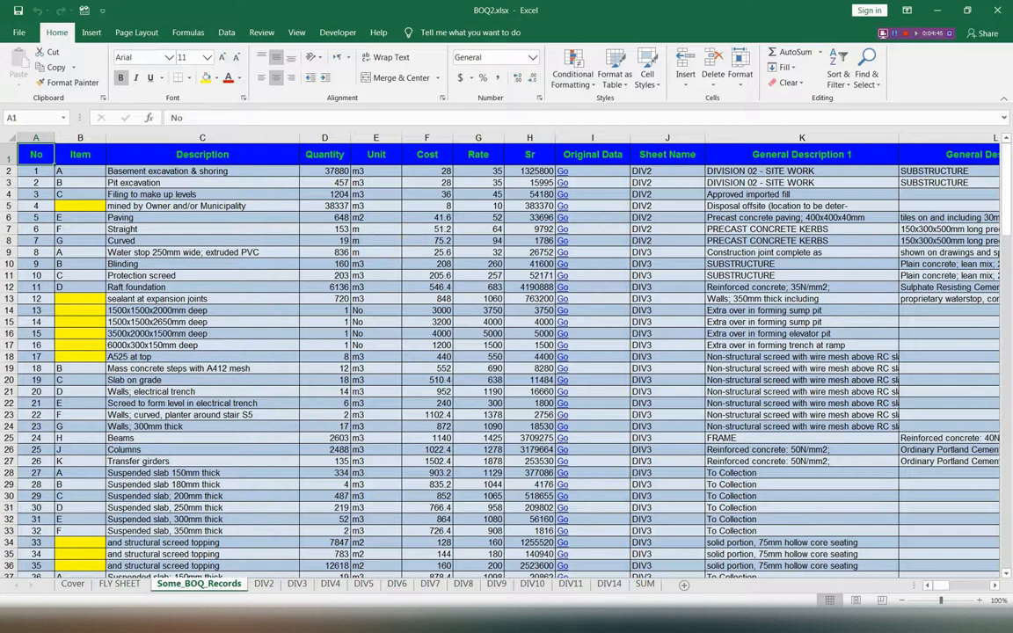
Return to the BOQ Magic Tool and set the Primavera export source to Some_BOQ_Records
mouse_move(409, 621)
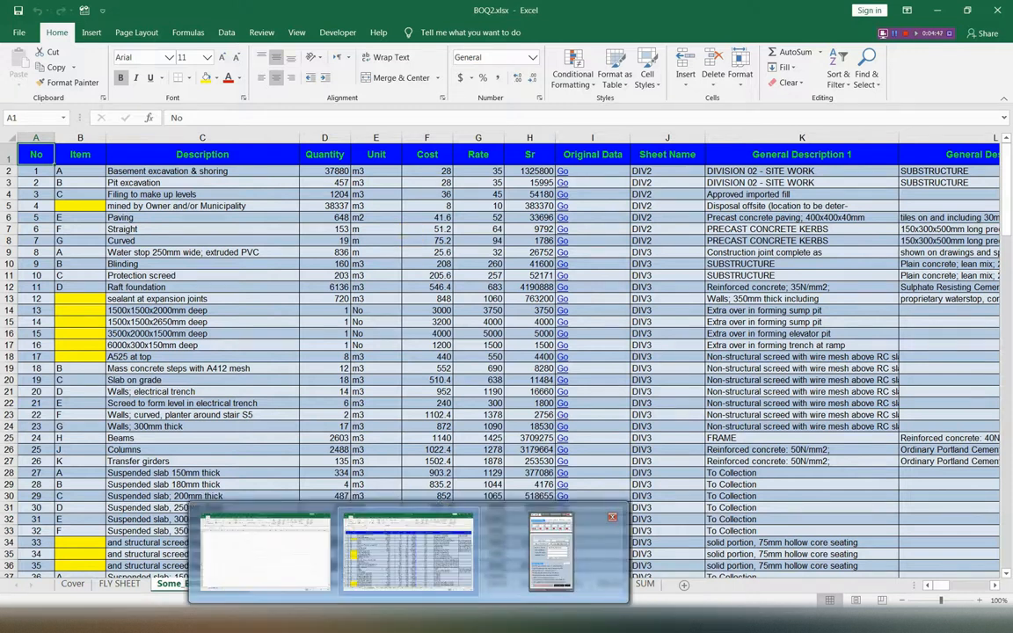
click(550, 553)
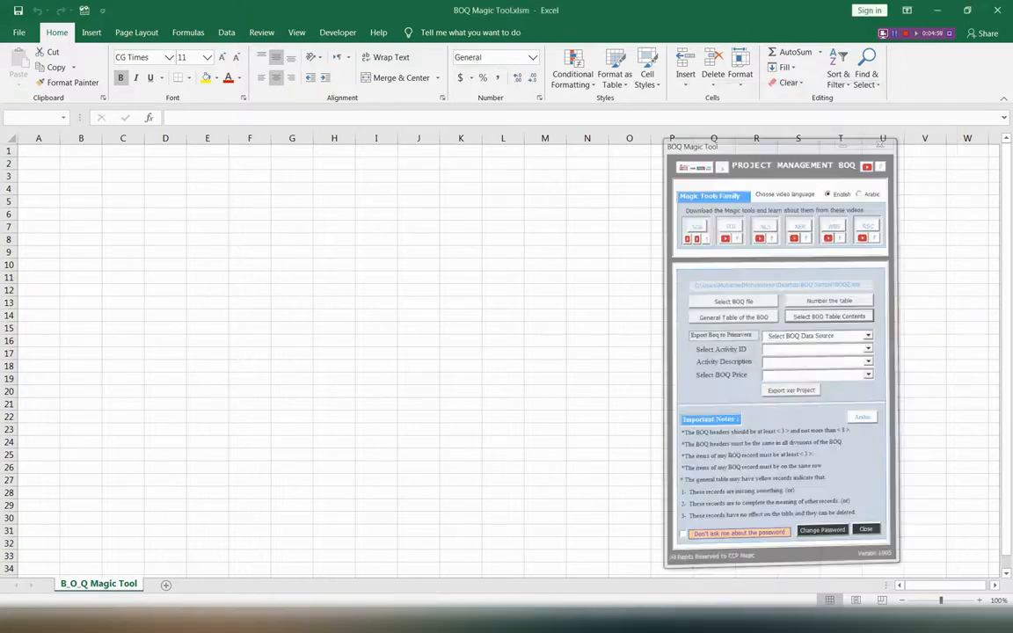
key(alt+Tab)
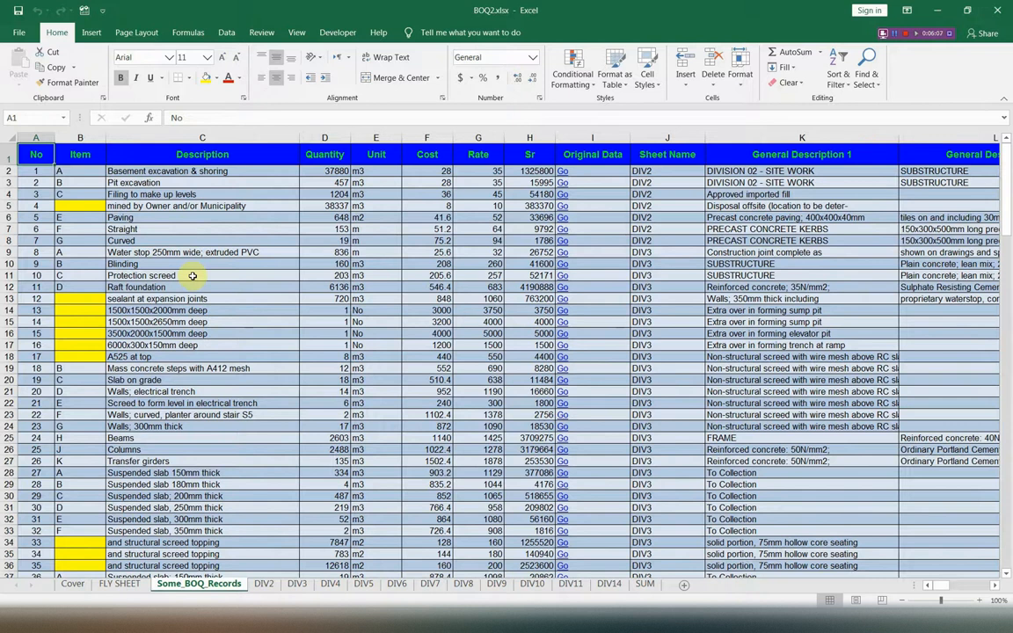
click(475, 624)
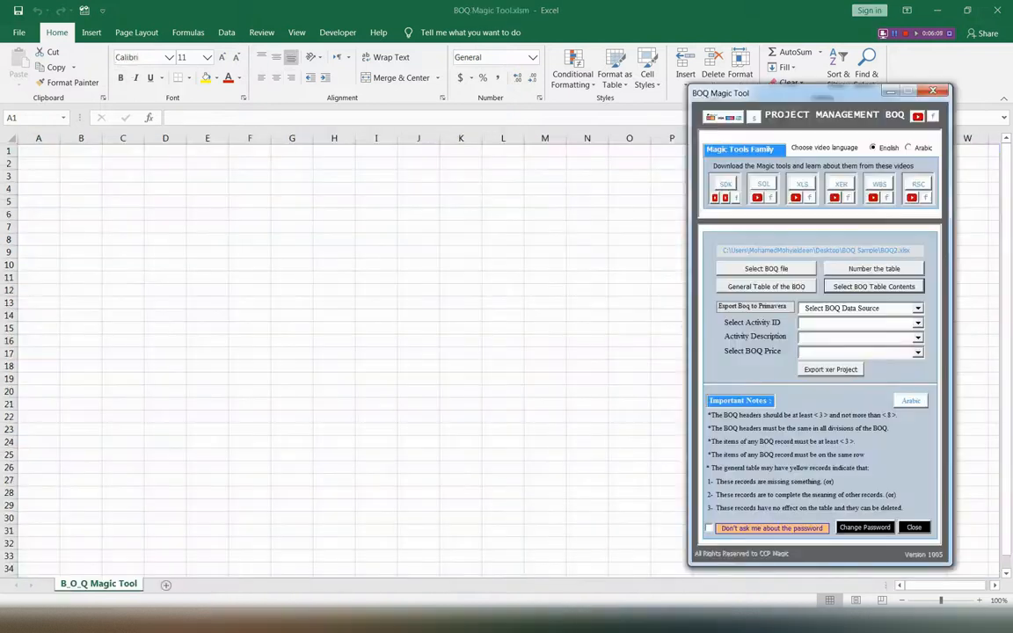
click(917, 308)
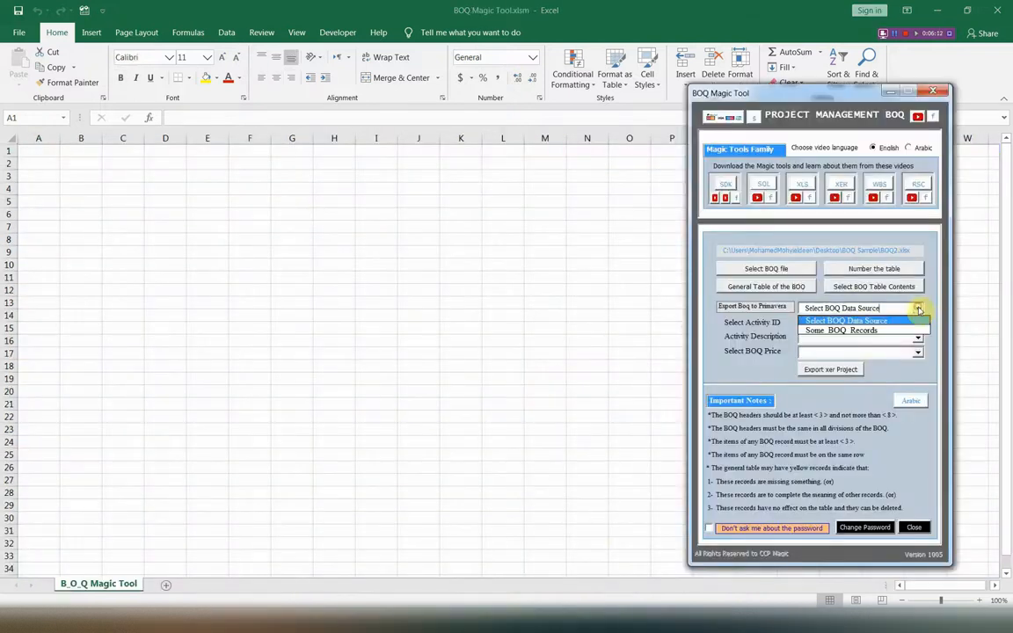
click(843, 332)
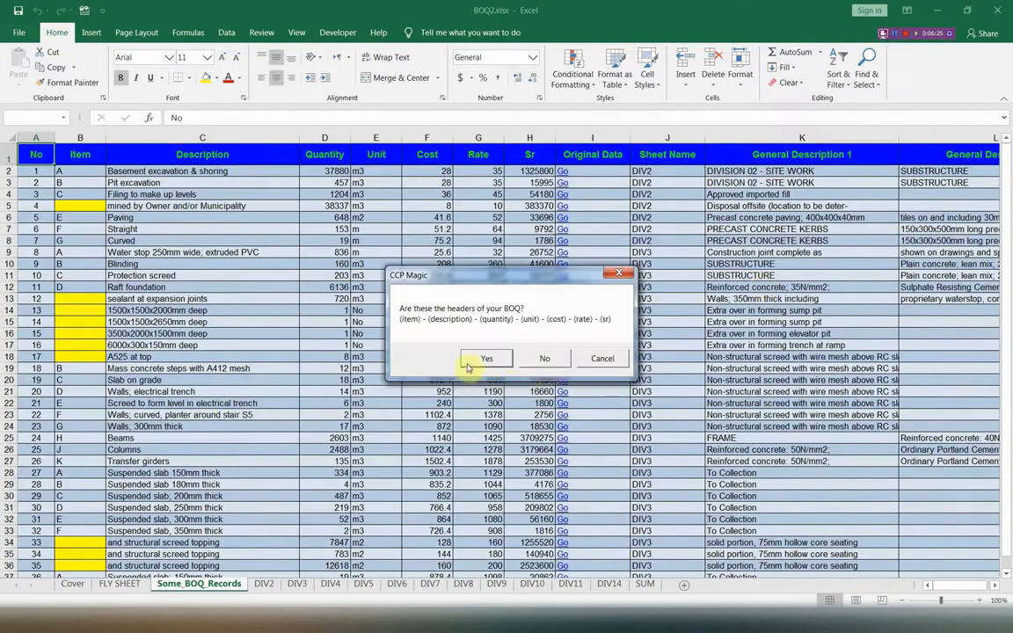
Generate the general table of all BOQ2.xlsx records with the detected headers, and set the Primavera export source to All_BOQ_Records
click(484, 359)
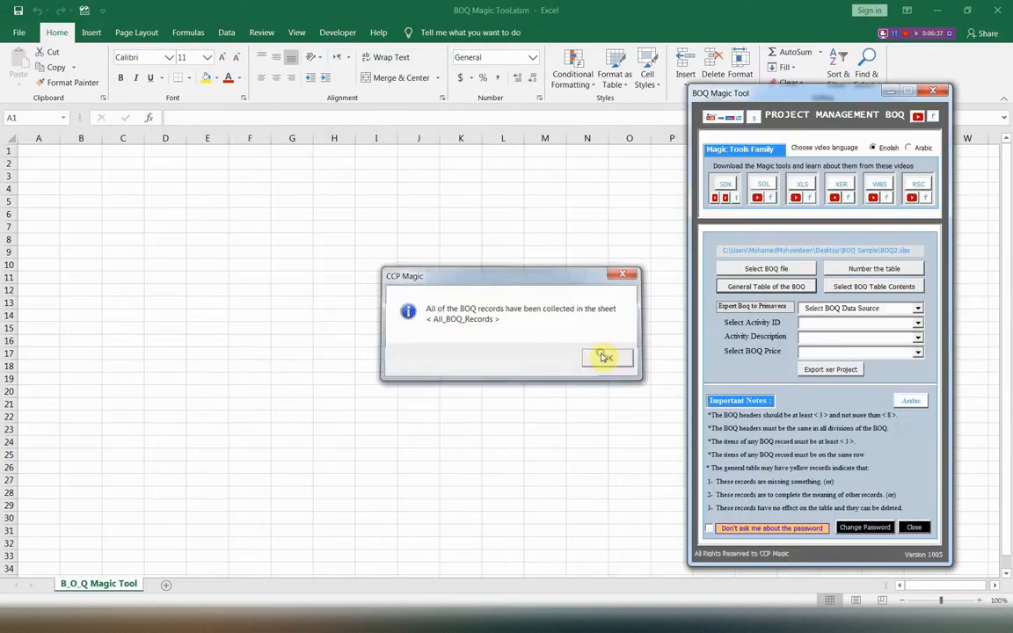
click(605, 356)
click(918, 308)
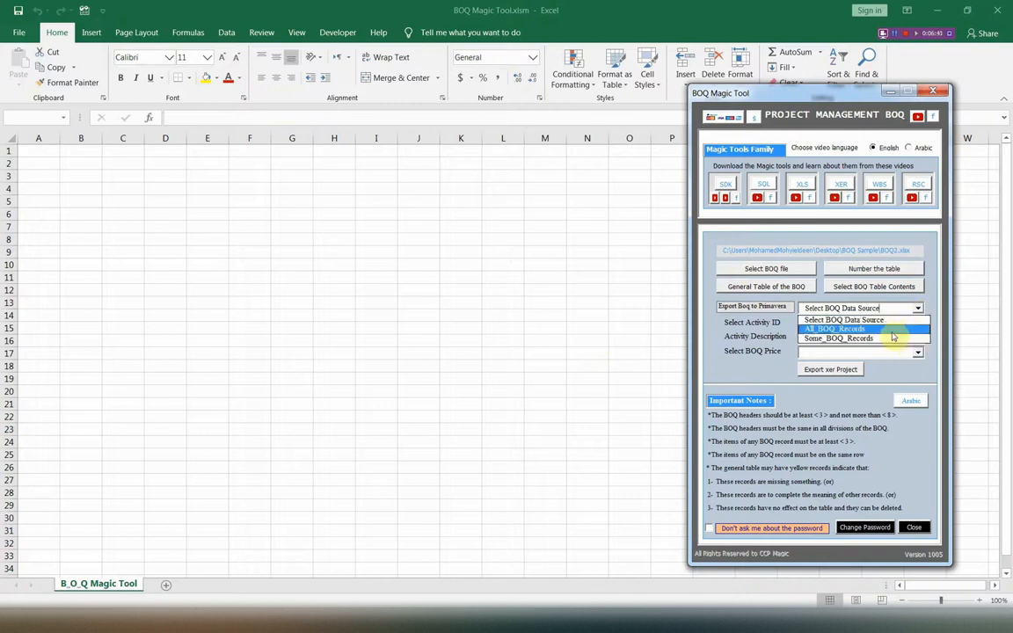
click(840, 330)
Export the XER project with No as the activity ID, Description as the activity description and Sr as the BOQ price
click(919, 326)
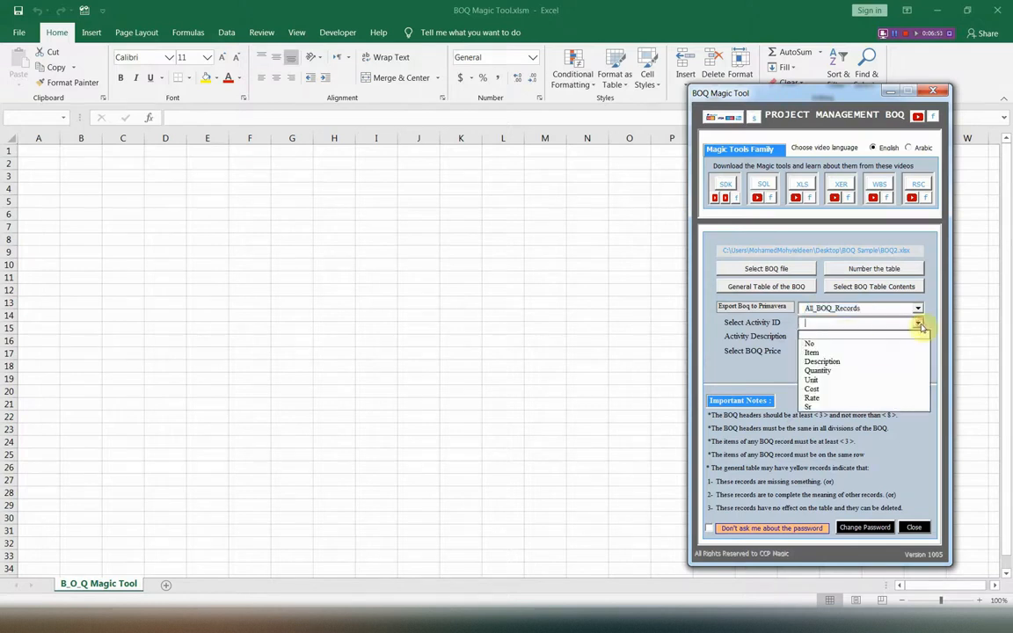
click(841, 343)
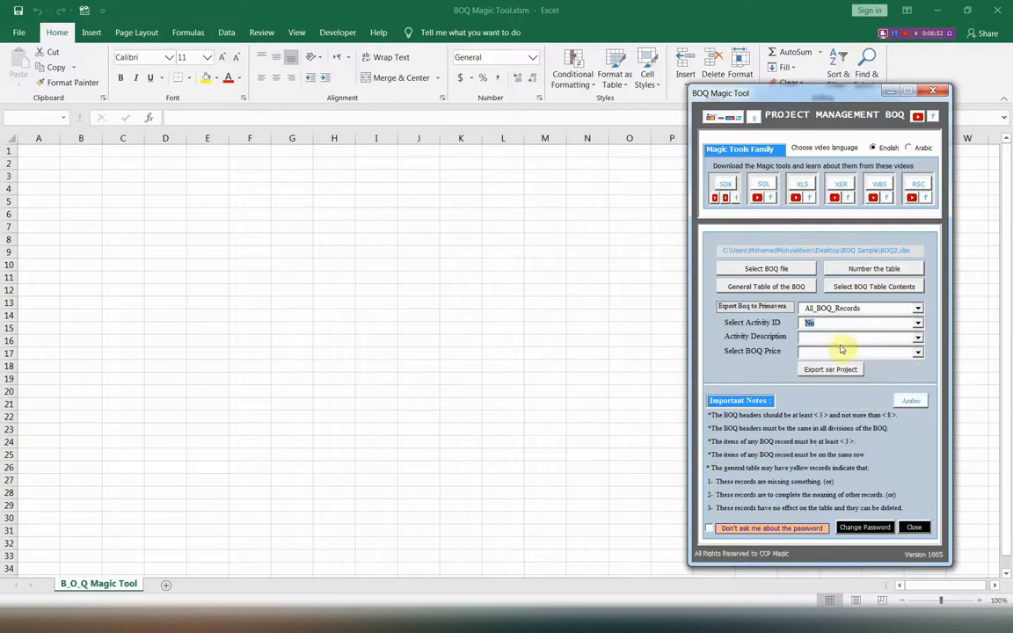
click(917, 340)
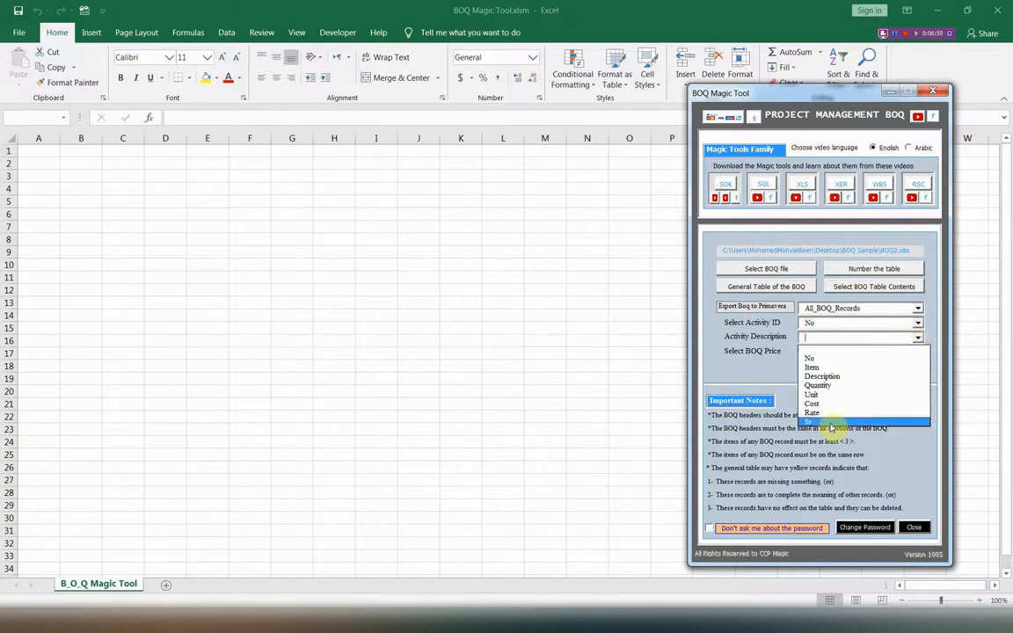
click(822, 376)
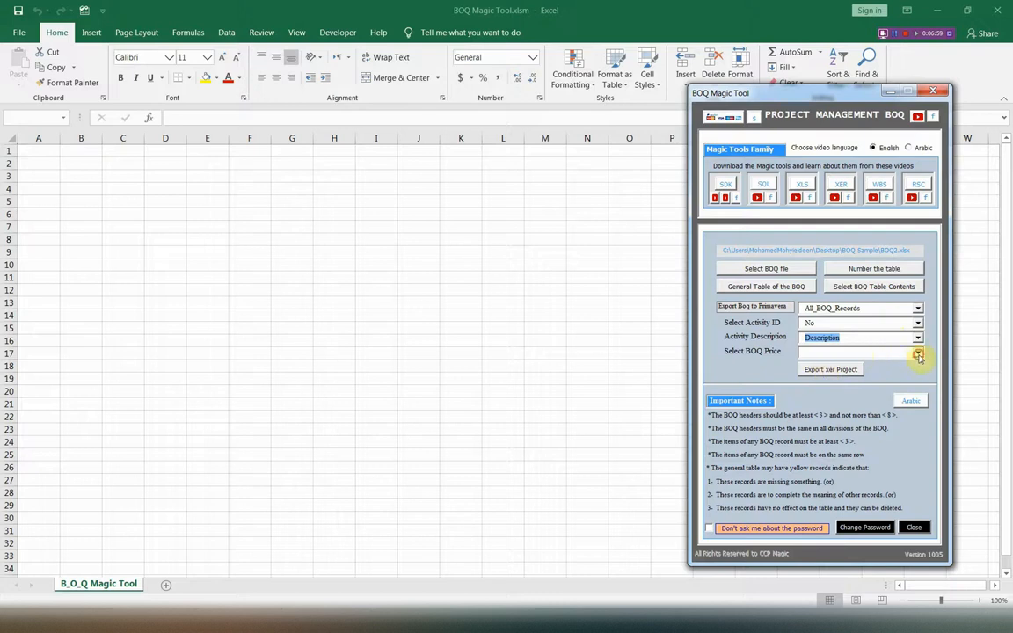
click(918, 353)
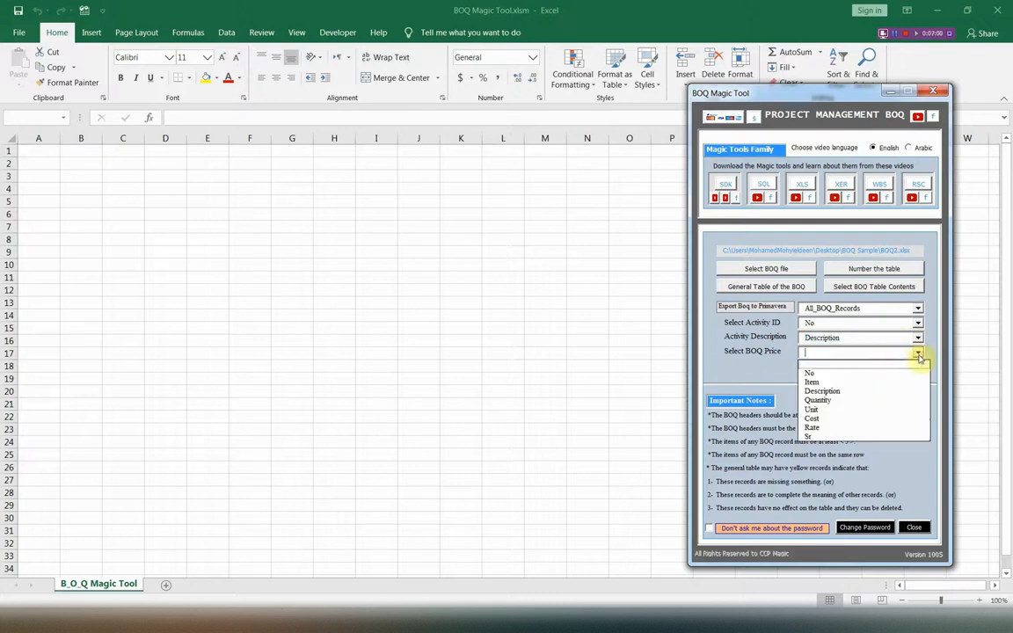
click(842, 437)
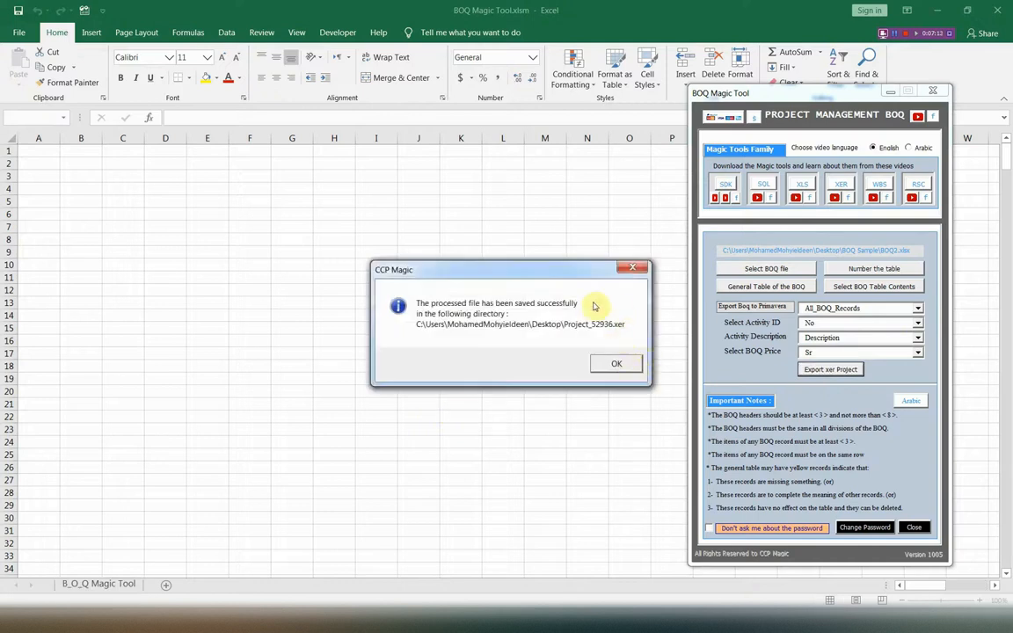
click(619, 364)
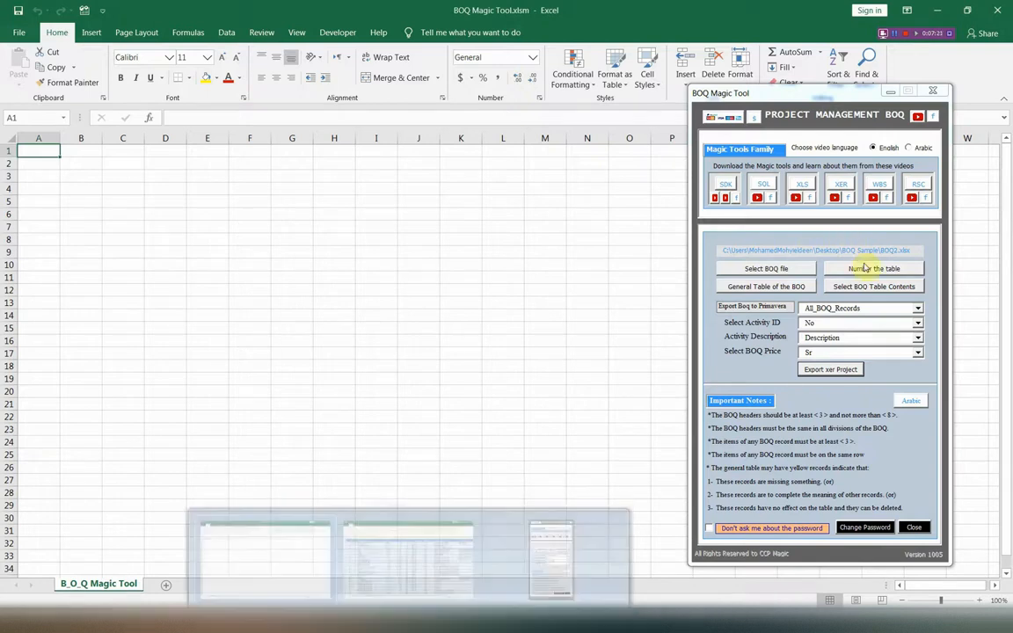
Switch to BOQ2.xlsx and check the record count of the No column on the All_BOQ_Records sheet
mouse_move(409, 621)
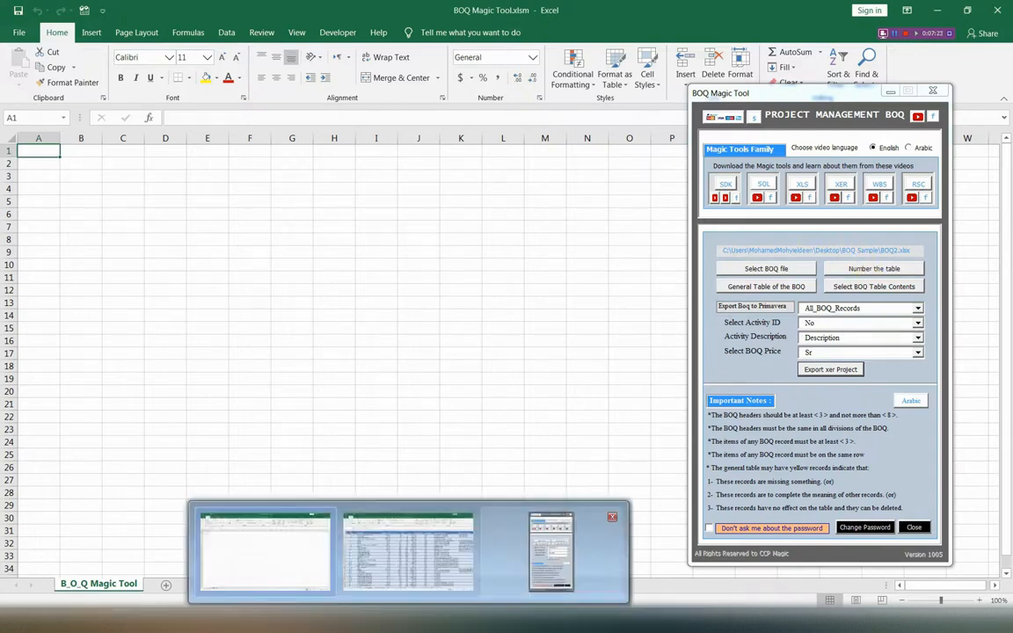
click(409, 550)
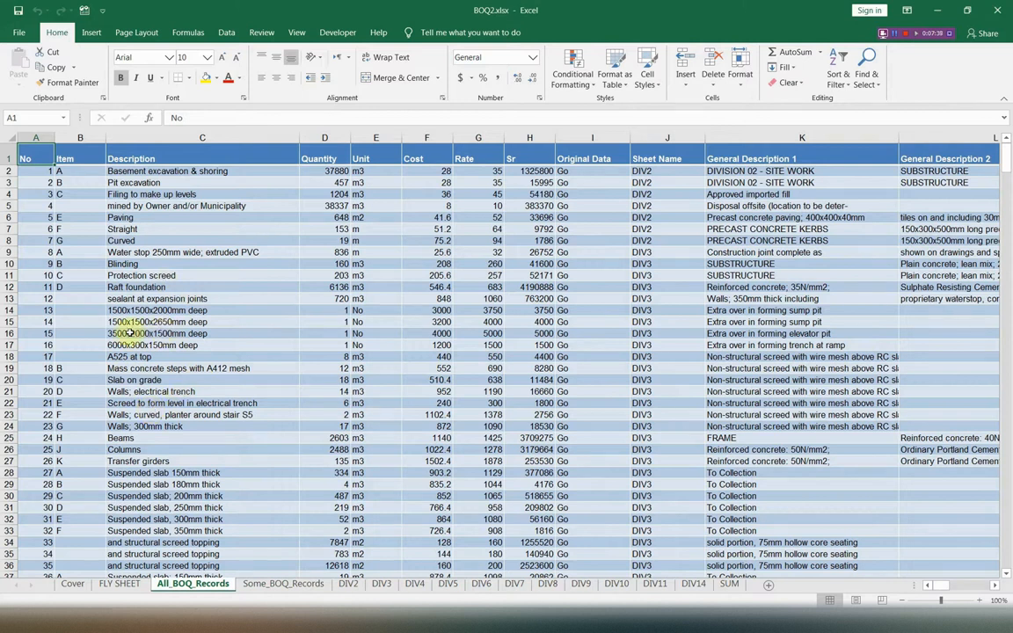
click(33, 134)
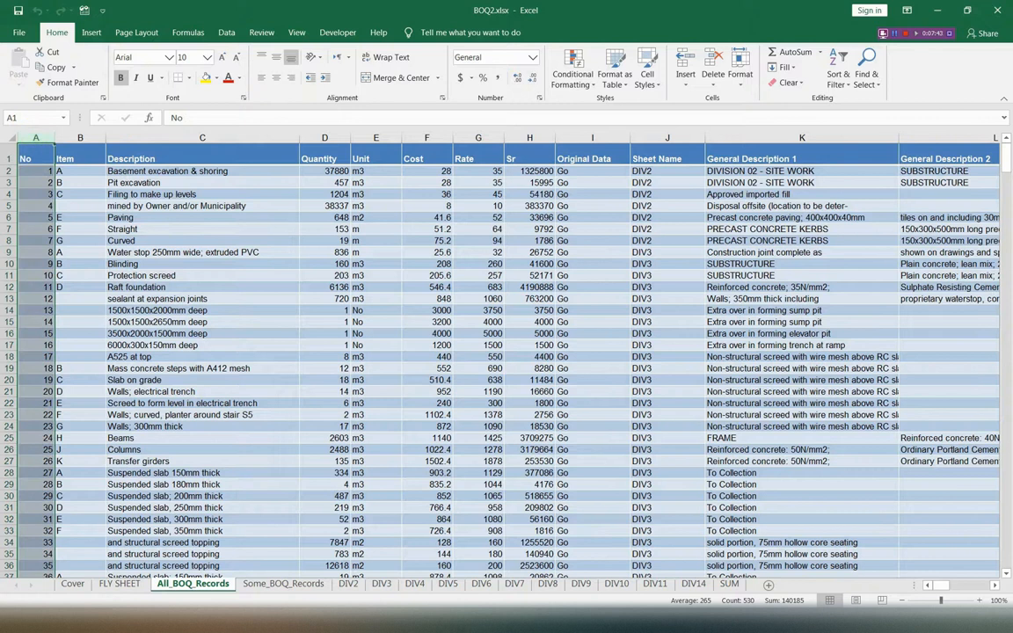
key(alt+Tab)
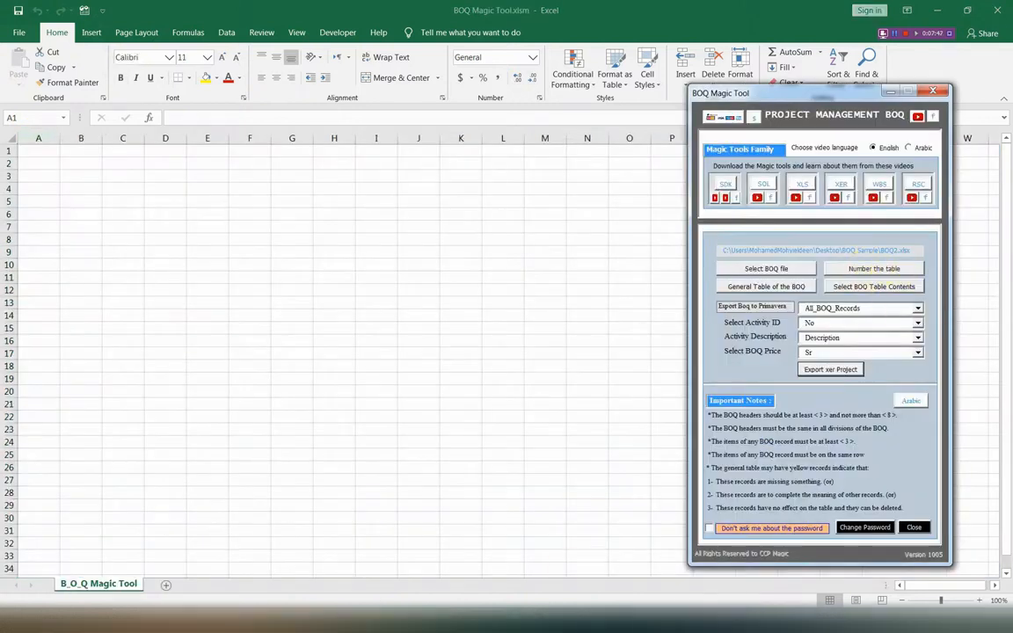
Switch to Primavera P6 and start a project import with Project_52936.xer from the desktop as the file
click(282, 623)
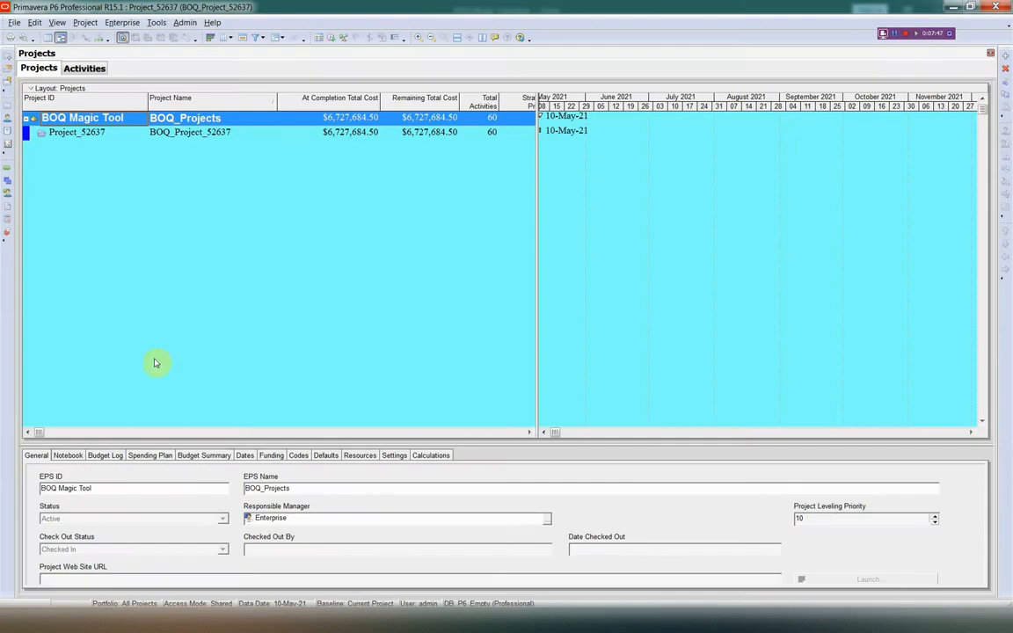
click(14, 22)
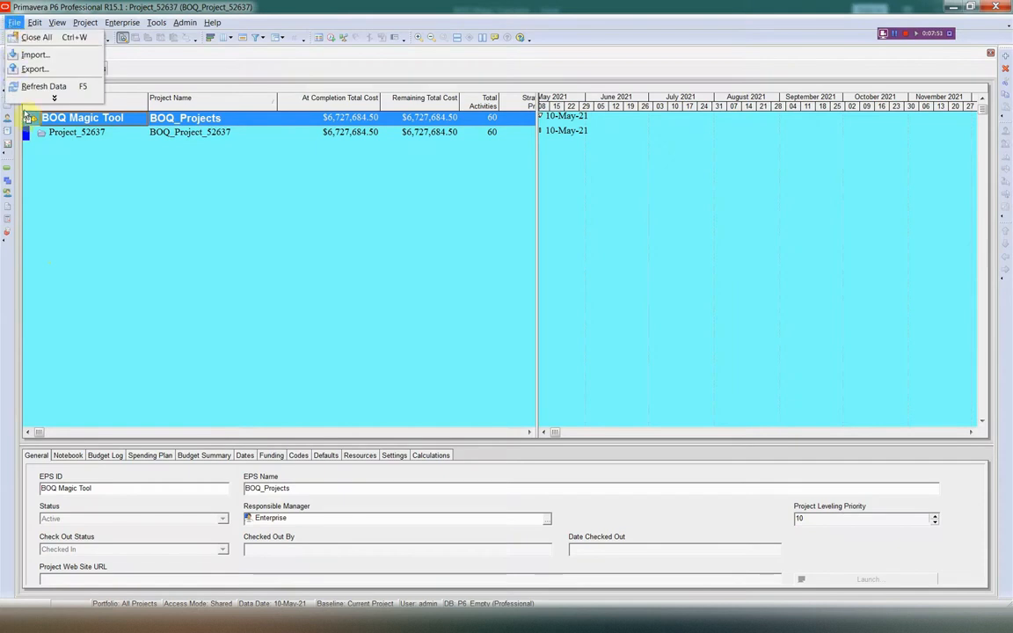
click(31, 56)
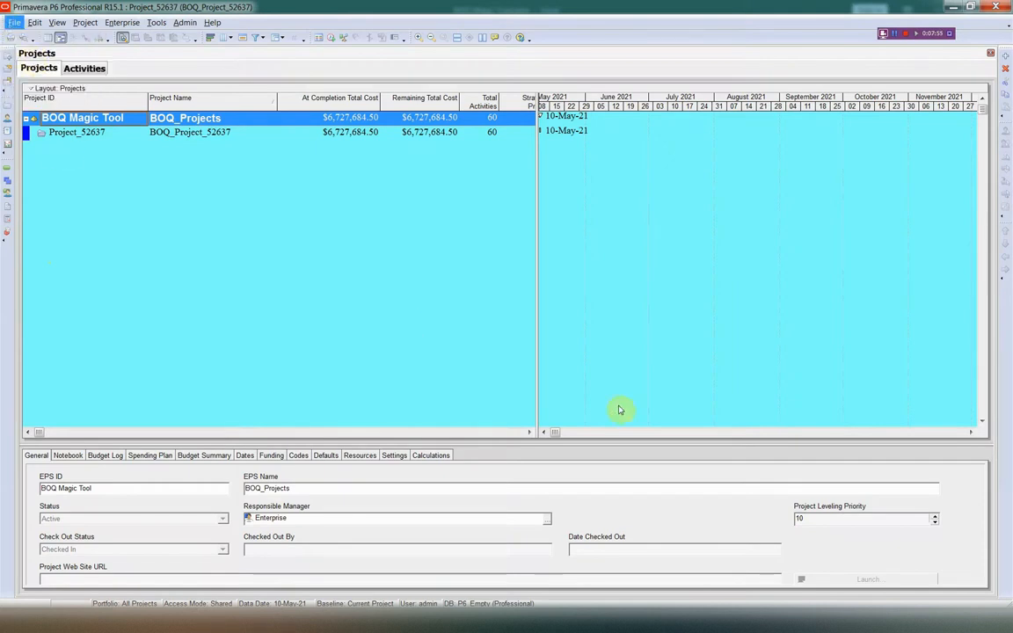
click(570, 417)
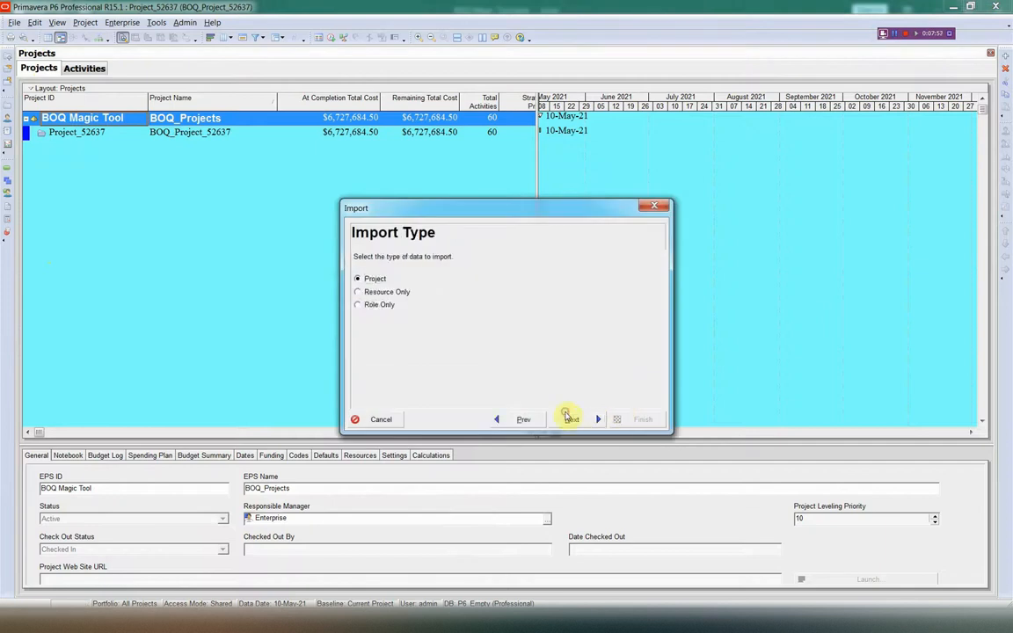
click(569, 419)
click(545, 297)
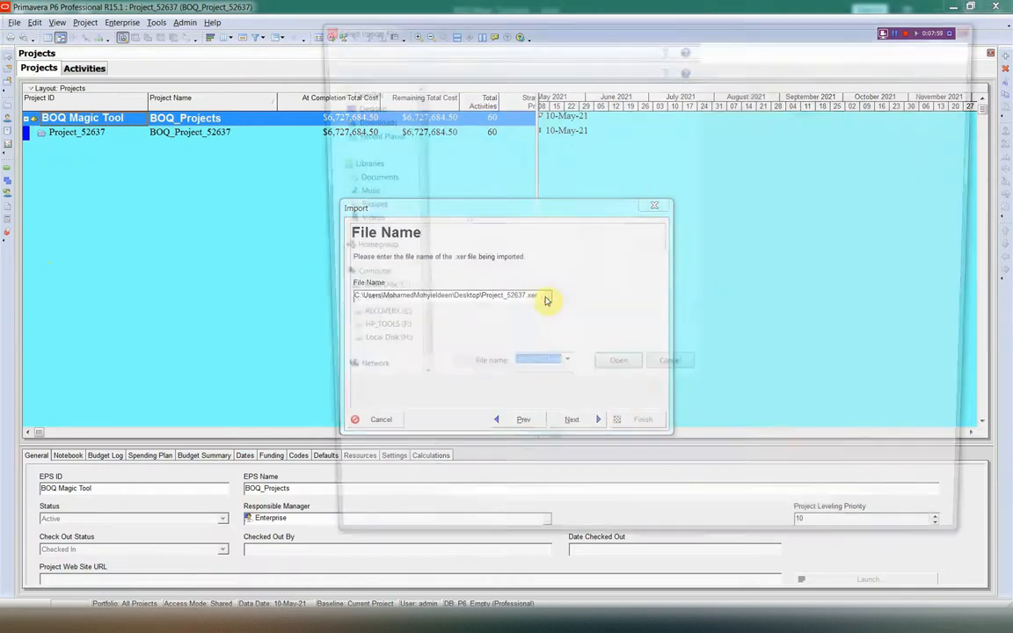
click(660, 440)
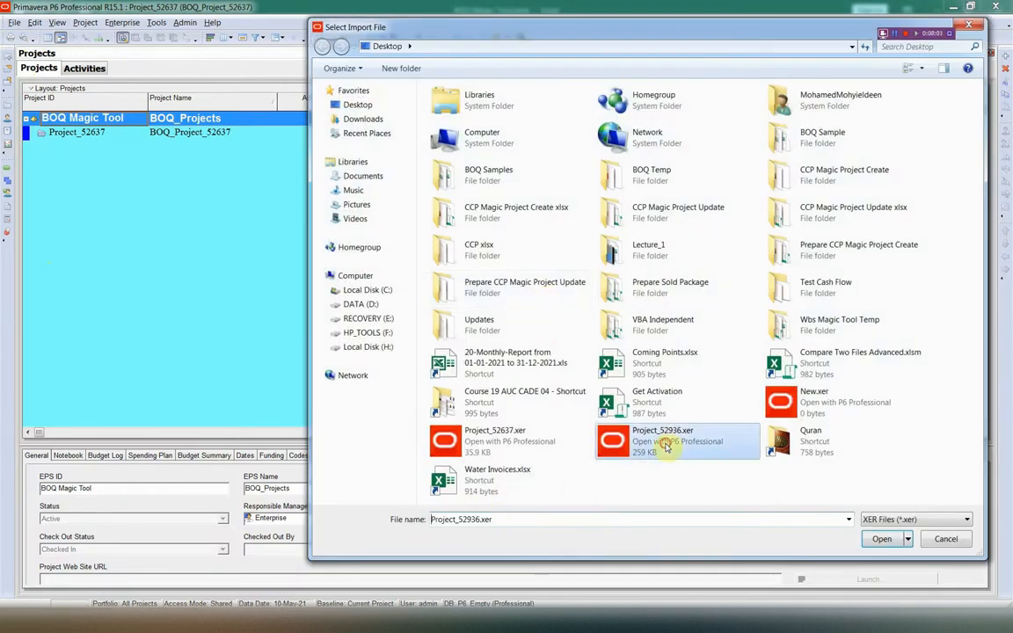
click(882, 539)
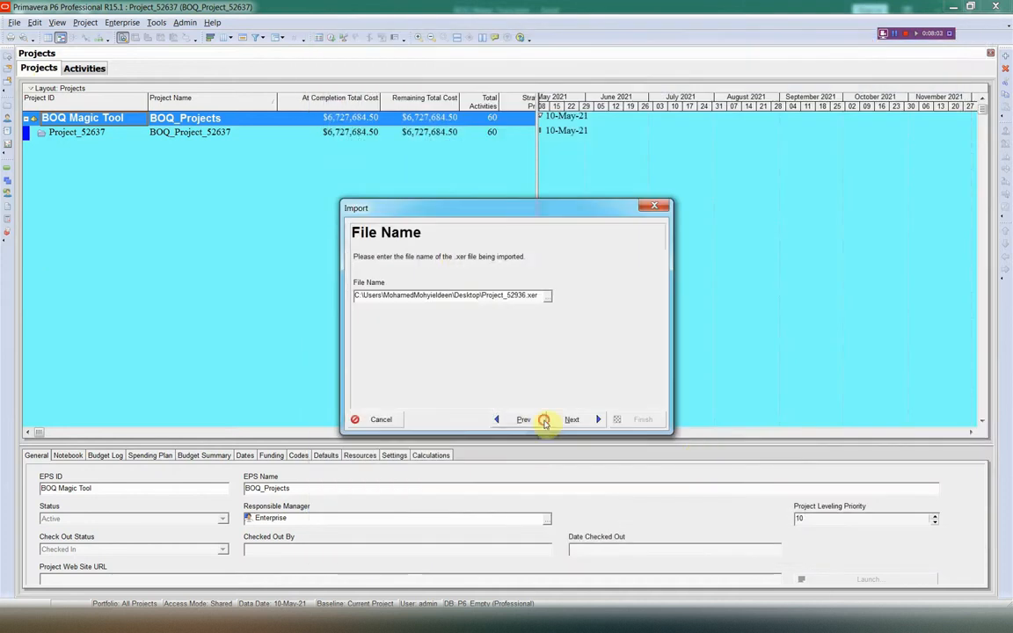
click(570, 419)
click(571, 421)
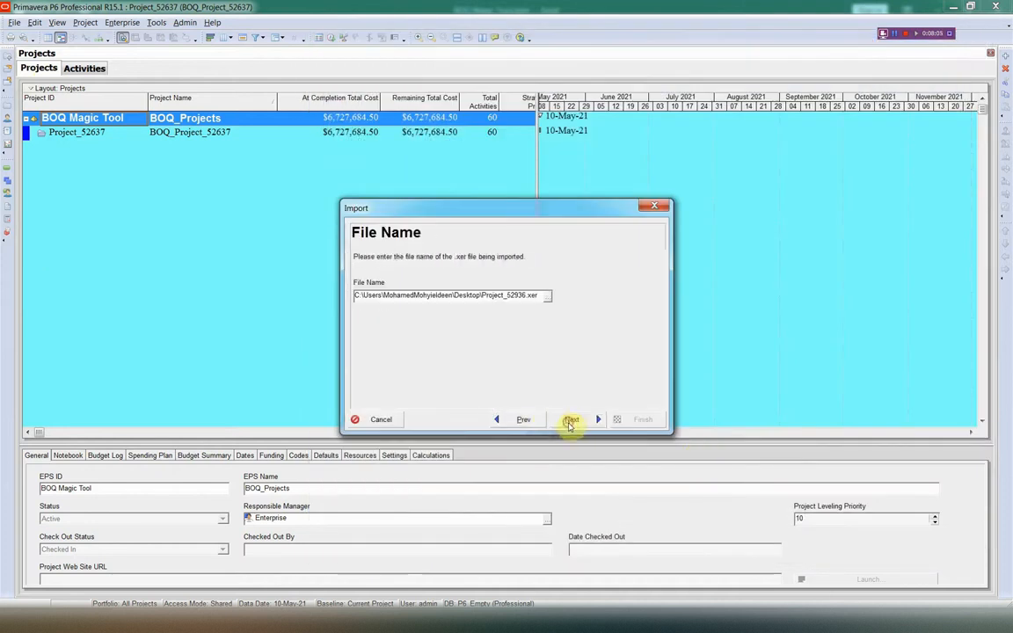
Choose Project_52936.xer again as the import file, accept Dollar as the matching currency and complete the import
click(549, 297)
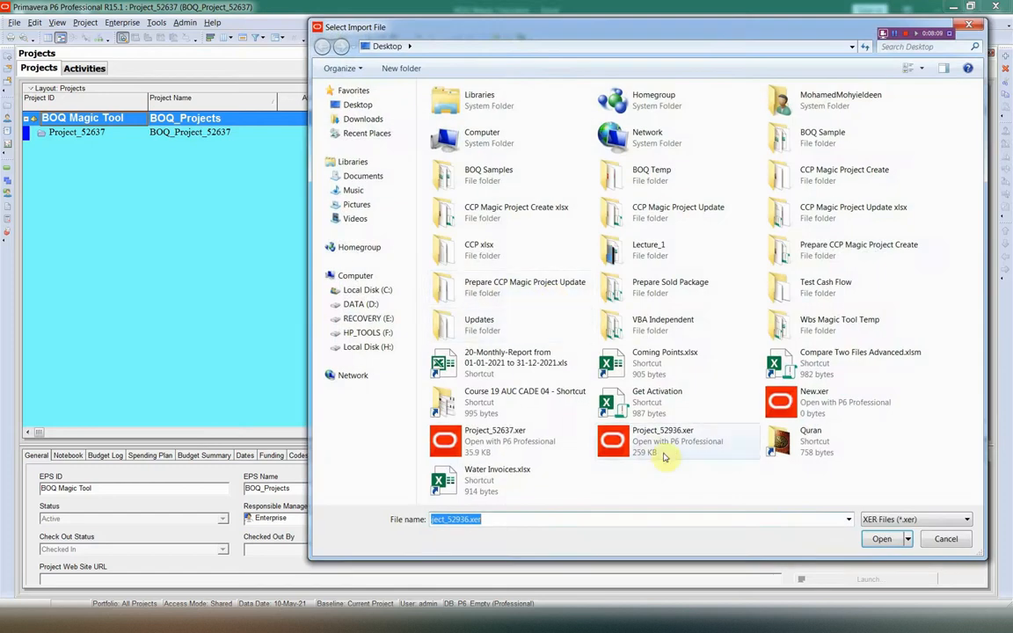
click(664, 435)
click(882, 539)
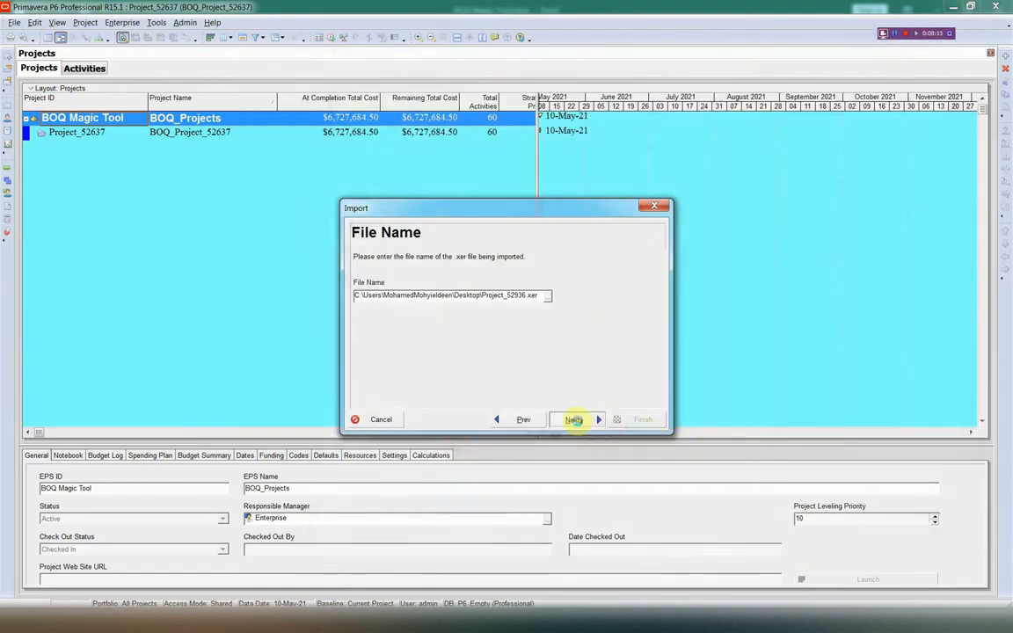
click(573, 420)
click(573, 419)
click(573, 419)
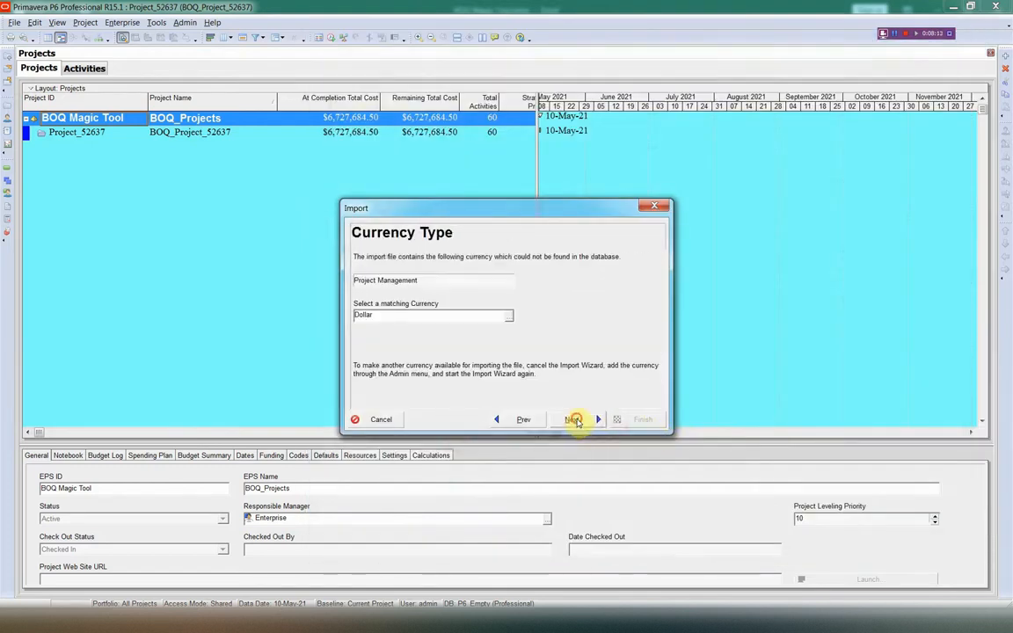
click(574, 420)
click(643, 422)
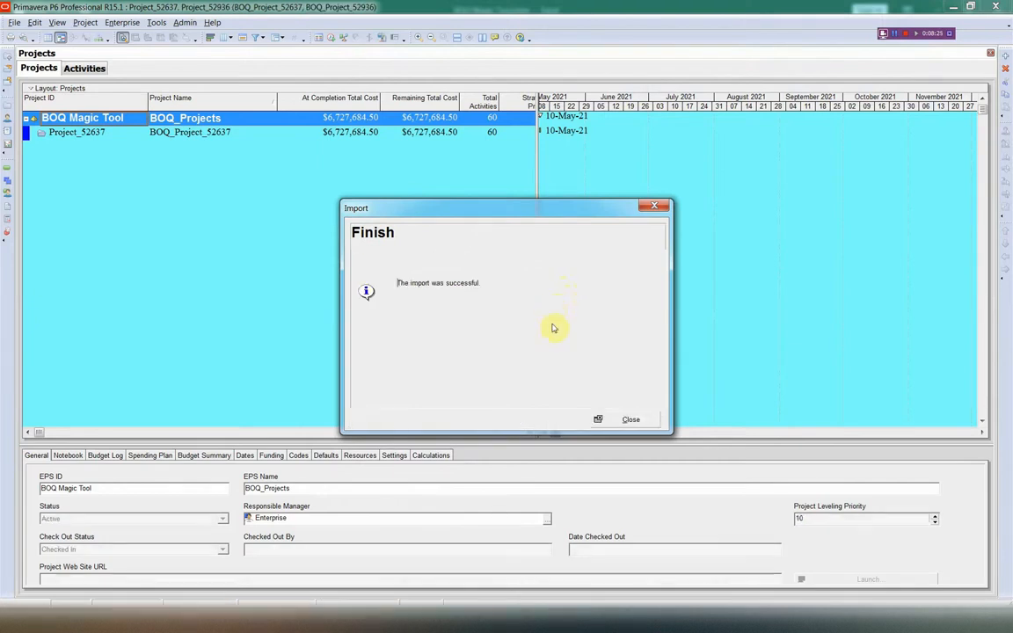
click(622, 421)
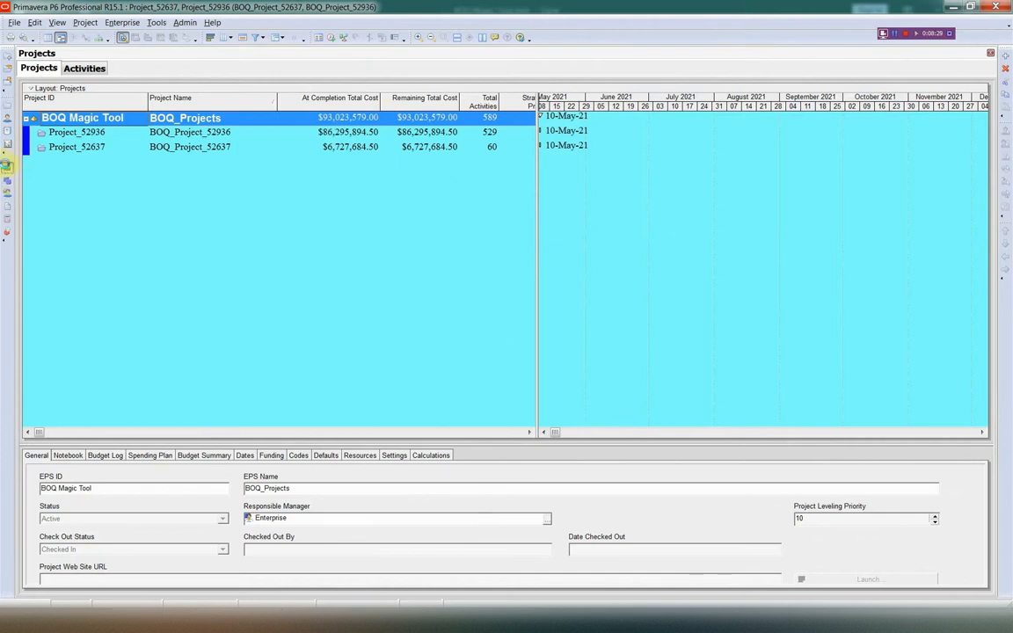
Look through the activities down to the end of the list, and check Project_52936's At Completion Total Cost among the projects
click(6, 165)
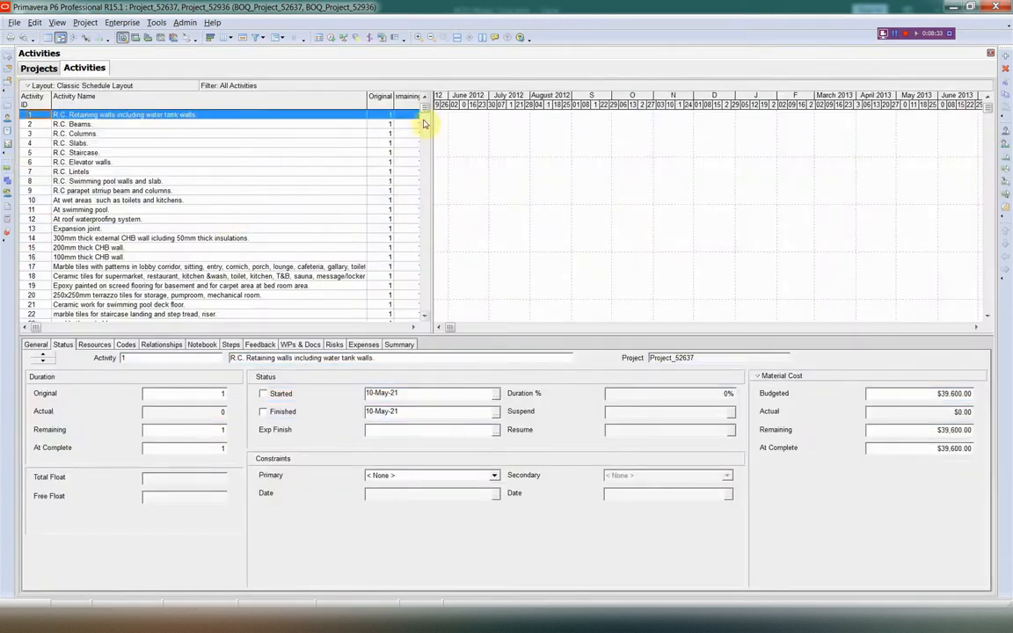
drag(423, 123, 423, 314)
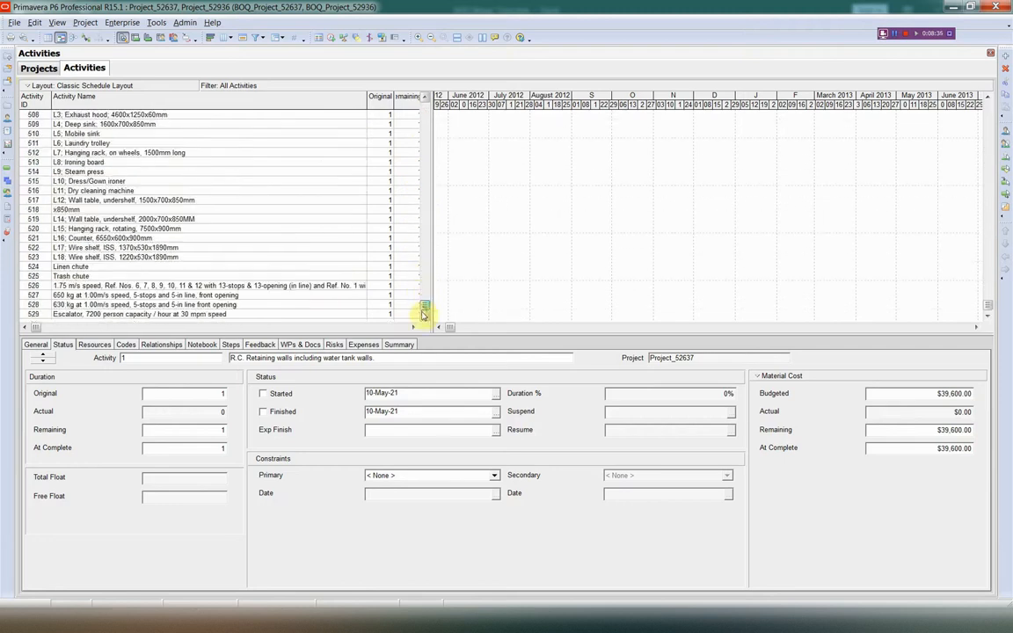
click(7, 103)
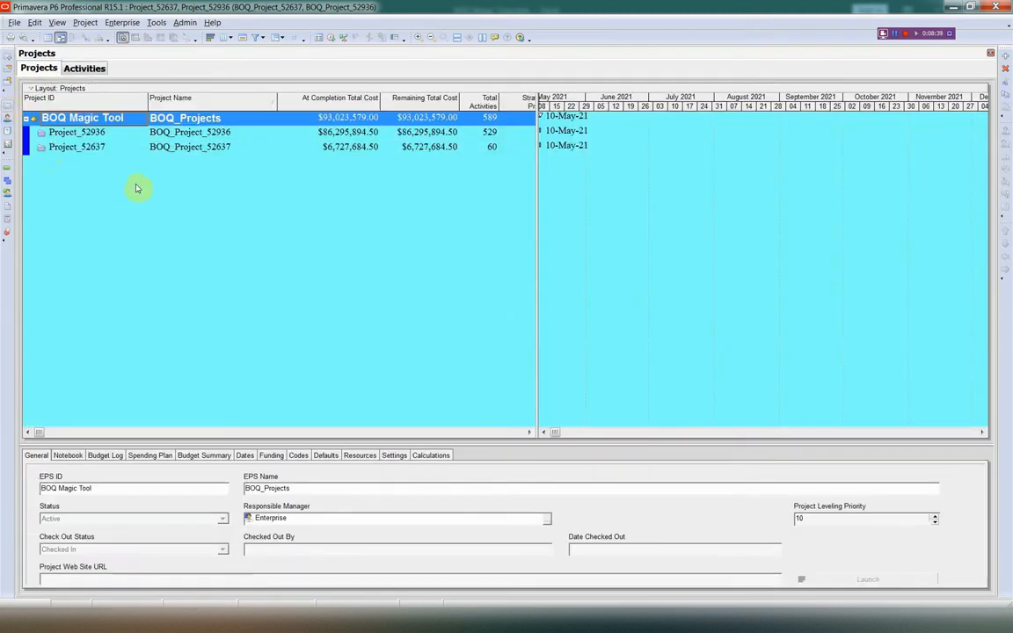
click(318, 134)
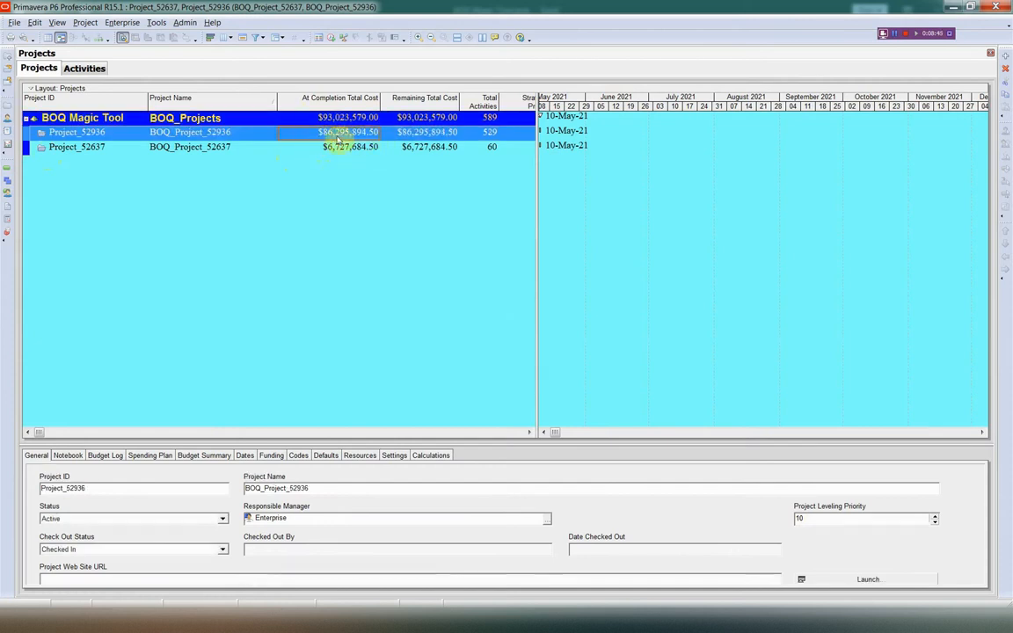
In BOQ2.xlsx, compare the Sr column's sum on All_BOQ_Records with the general summary total on the SUM sheet, and return to the BOQ Magic Tool
click(446, 603)
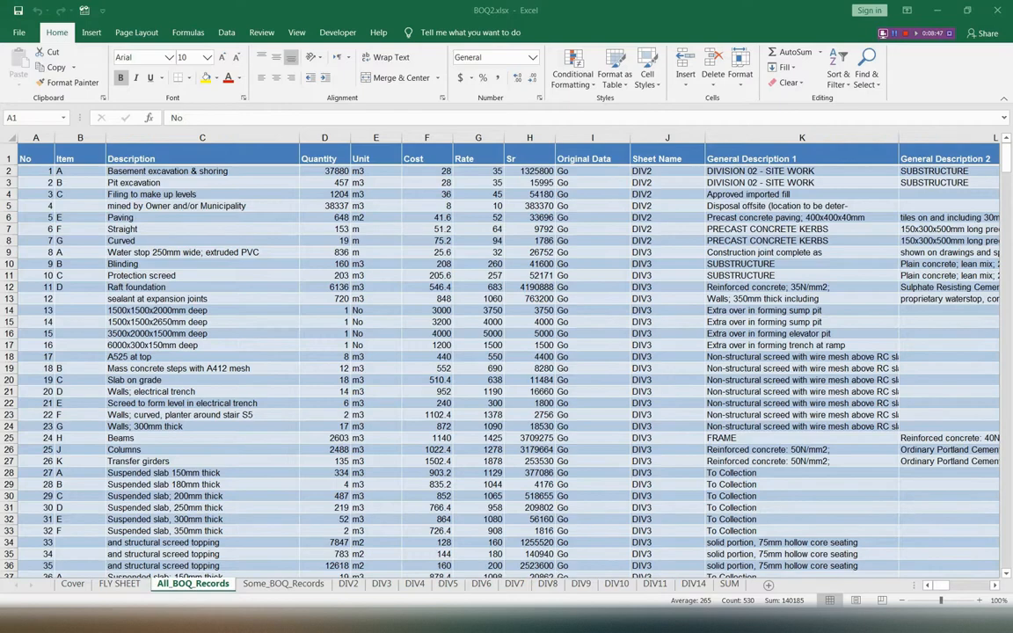
click(519, 134)
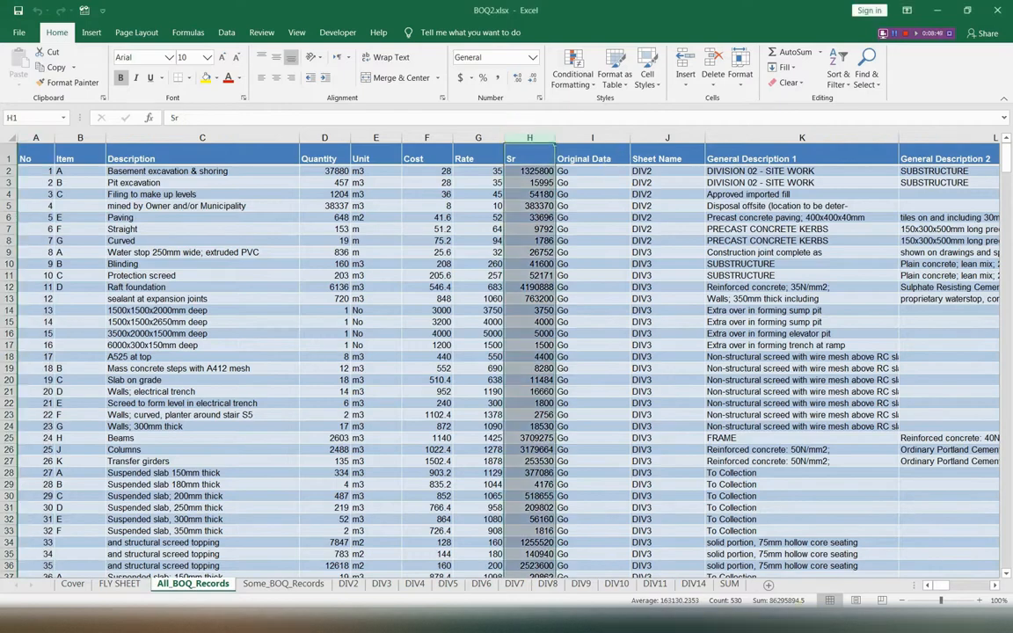
click(729, 583)
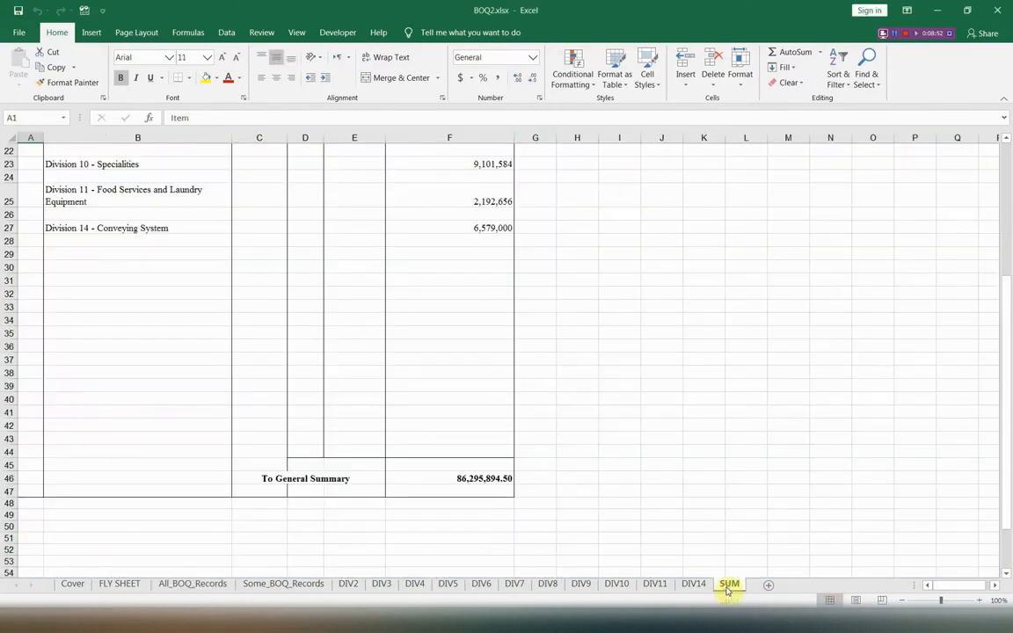
click(537, 480)
drag(539, 481, 454, 484)
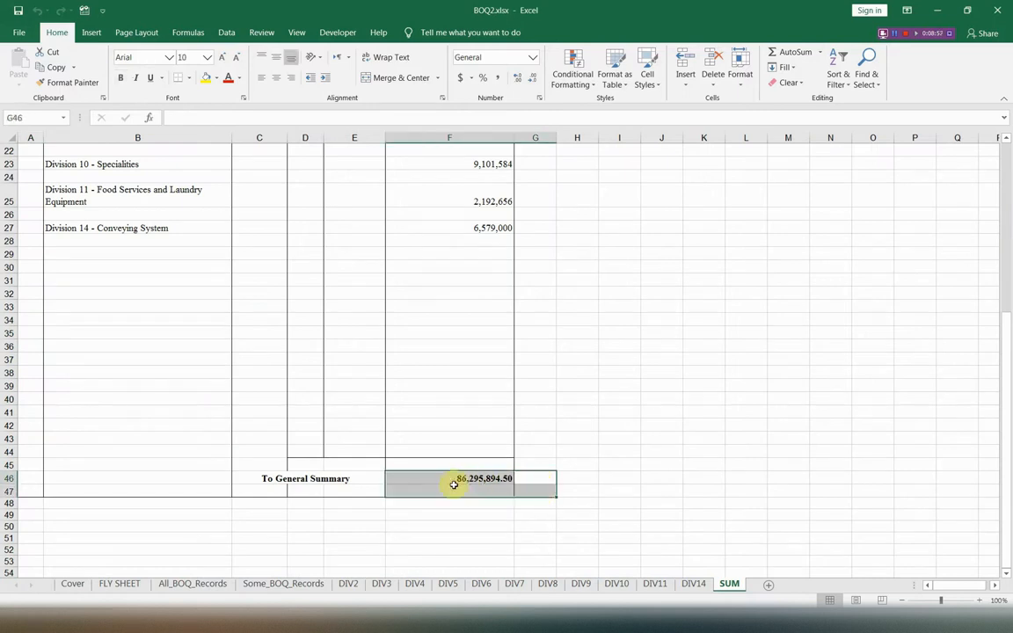
click(369, 618)
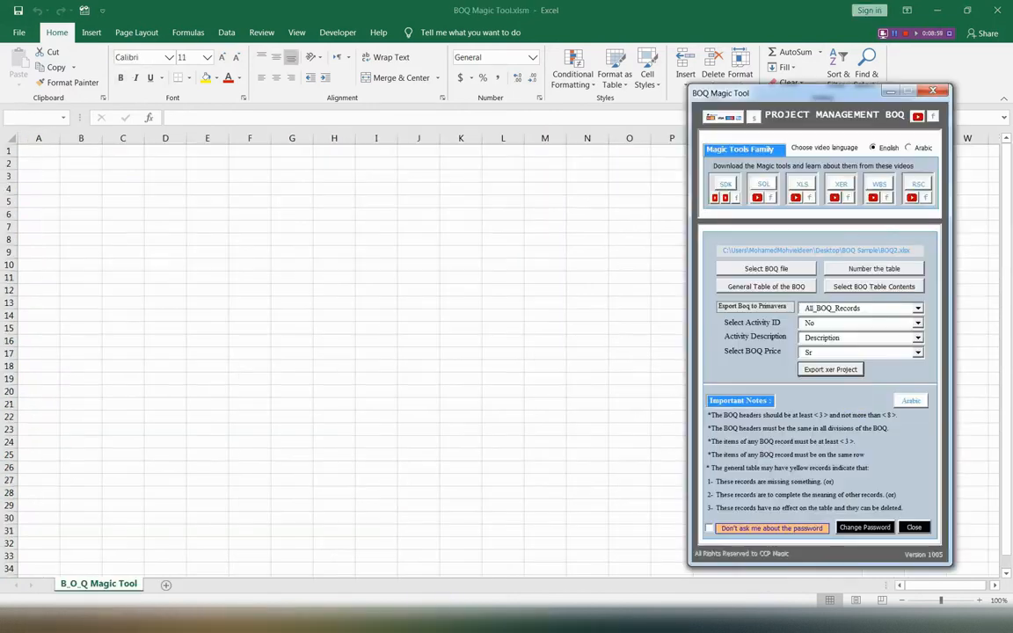